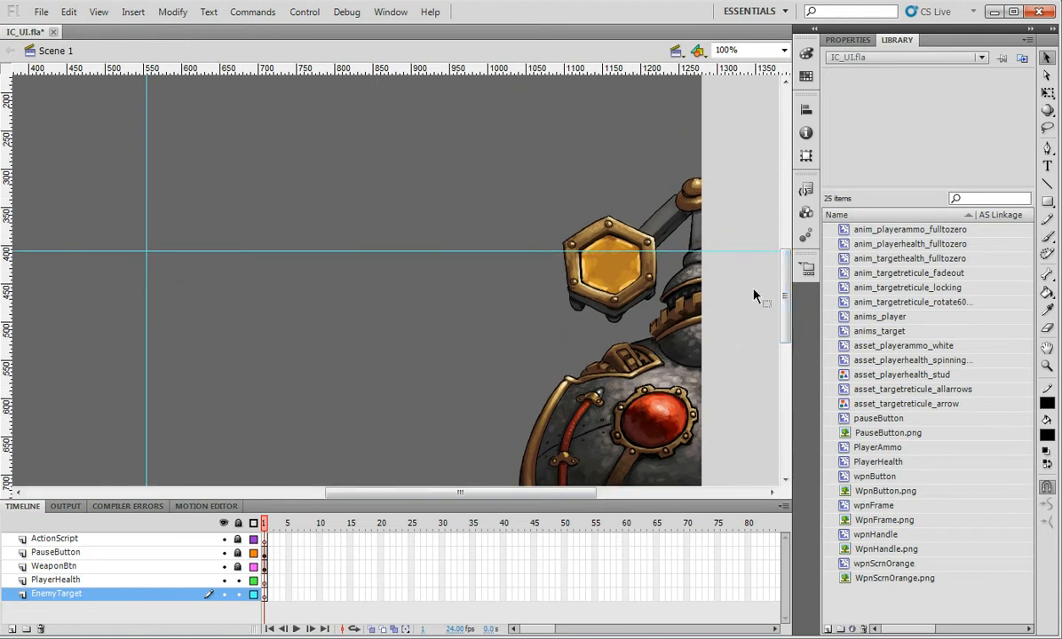
# Adjust the panel and timeline layout, then select the ActionScript and PlayerHealth layers
pyautogui.moveTo(785, 286); pyautogui.dragTo(791, 242)
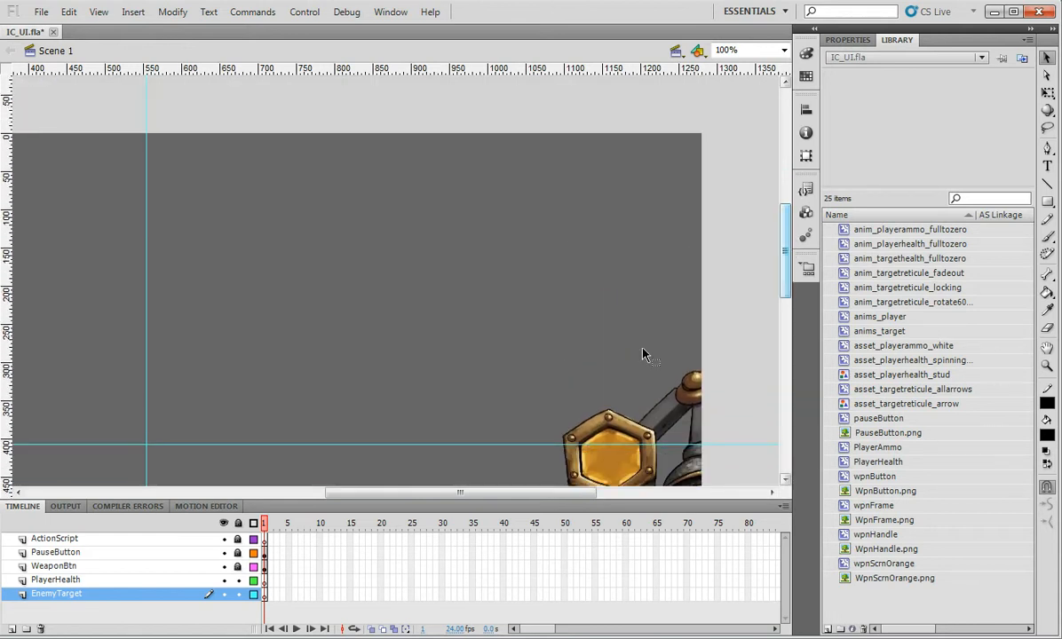
pyautogui.moveTo(520, 494); pyautogui.dragTo(365, 494)
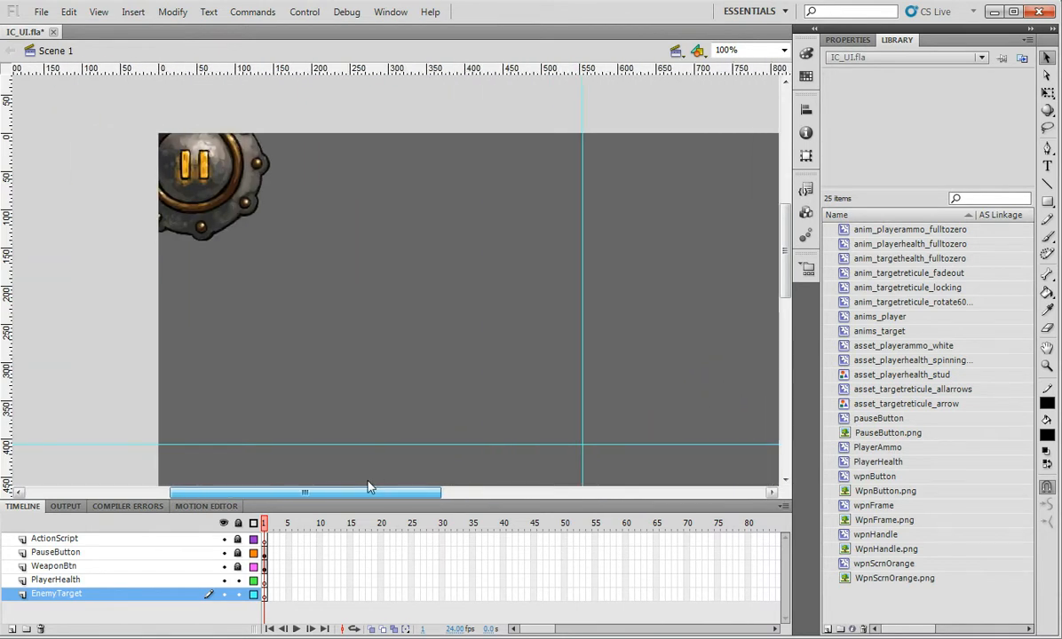
pyautogui.moveTo(267, 494); pyautogui.dragTo(338, 494)
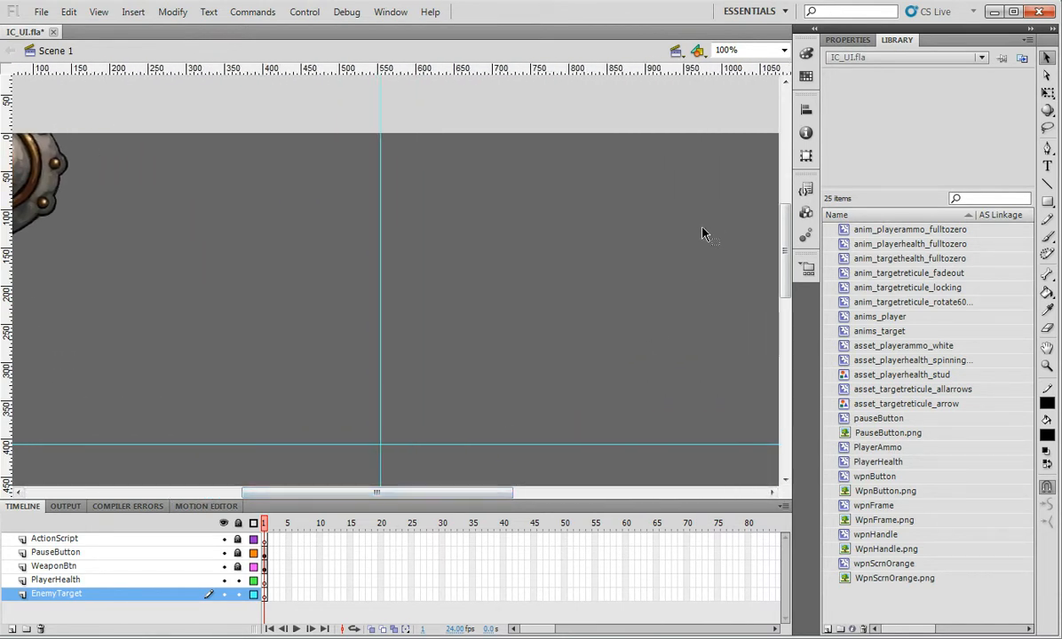
pyautogui.moveTo(785, 244); pyautogui.dragTo(784, 281)
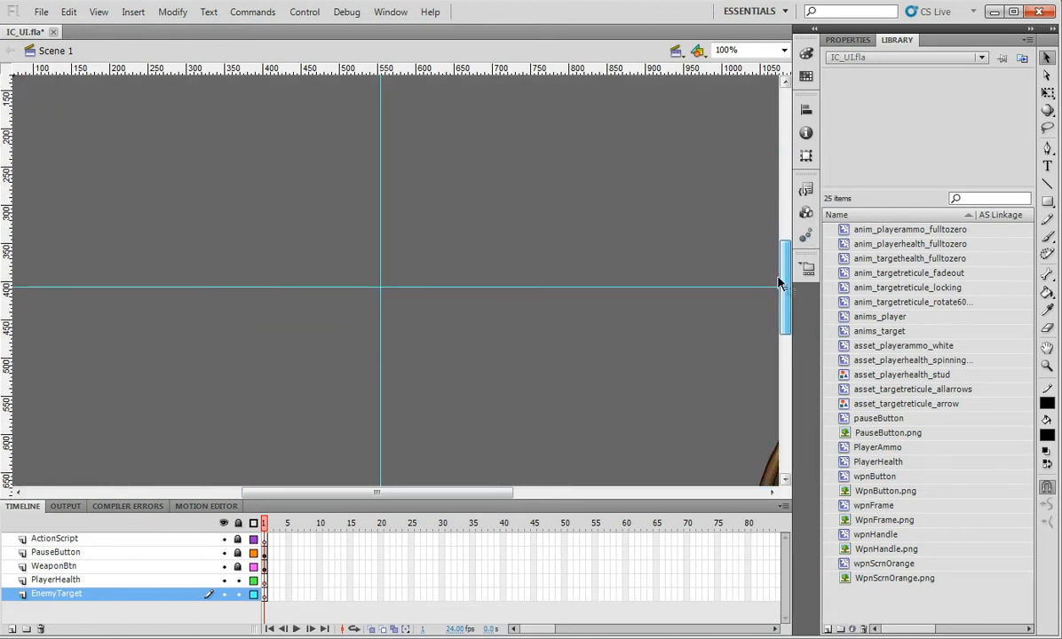
pyautogui.click(118, 541)
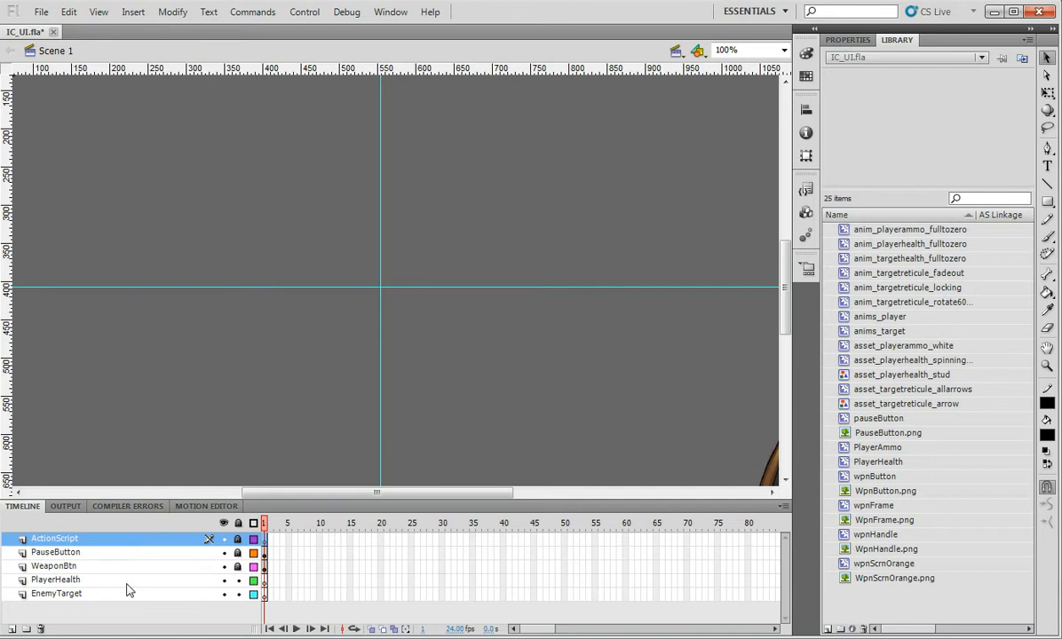
pyautogui.click(124, 580)
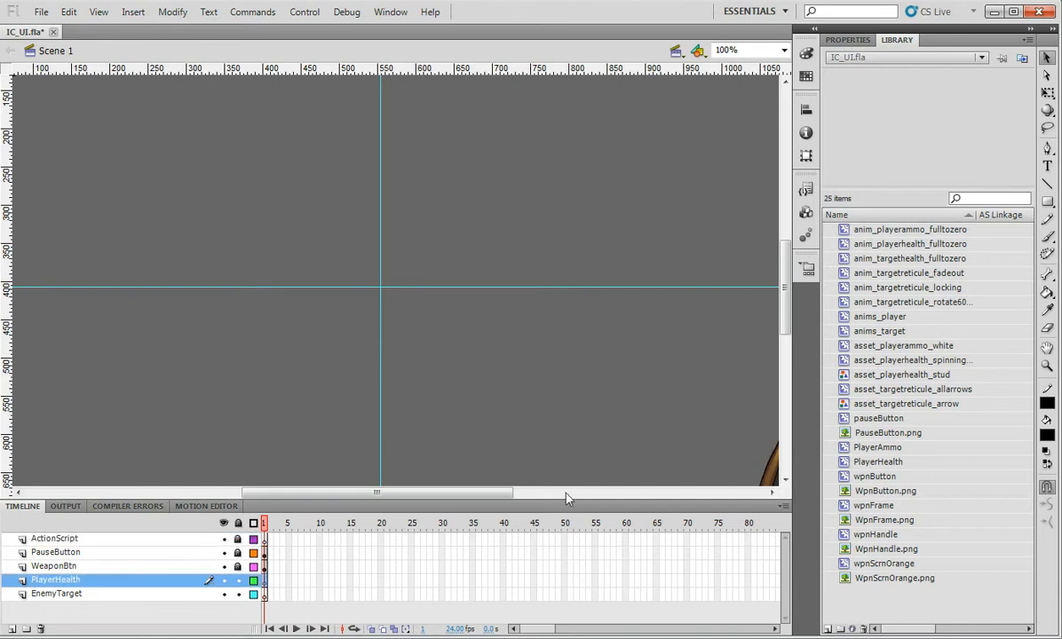
# Preview the ammo, health and reticule Library symbols, then drag anims_target near the stage centre
pyautogui.click(873, 348)
pyautogui.click(883, 360)
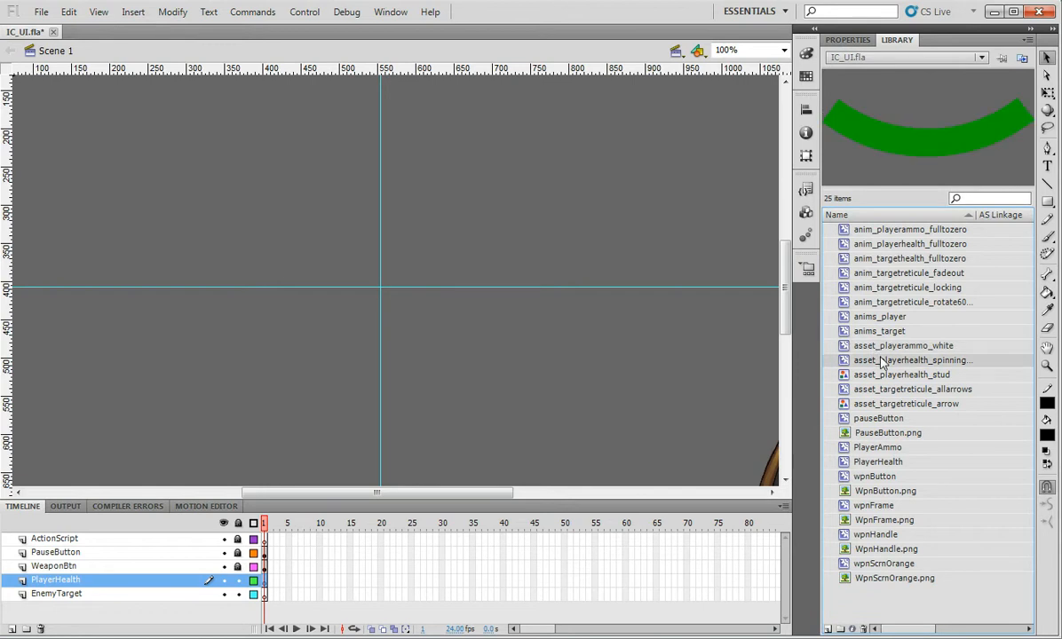
pyautogui.click(885, 304)
pyautogui.click(886, 291)
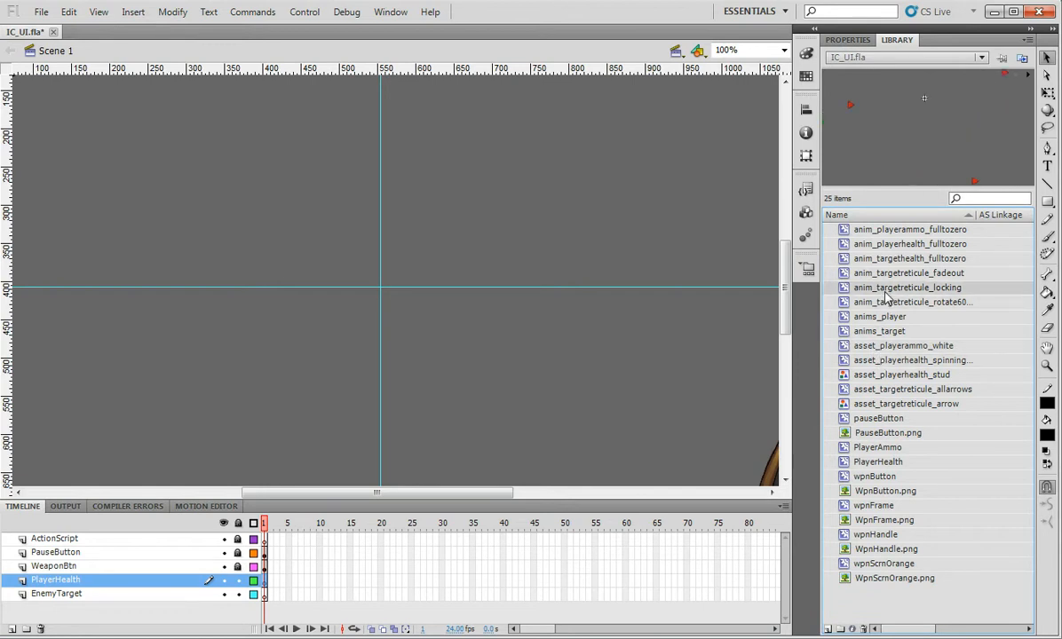
pyautogui.moveTo(895, 295)
pyautogui.mouseDown()
pyautogui.moveTo(474, 270)
pyautogui.moveTo(814, 277)
pyautogui.moveTo(908, 291)
pyautogui.mouseUp()
pyautogui.moveTo(890, 337); pyautogui.dragTo(444, 282)
pyautogui.hotkey('ctrl', 'Return')
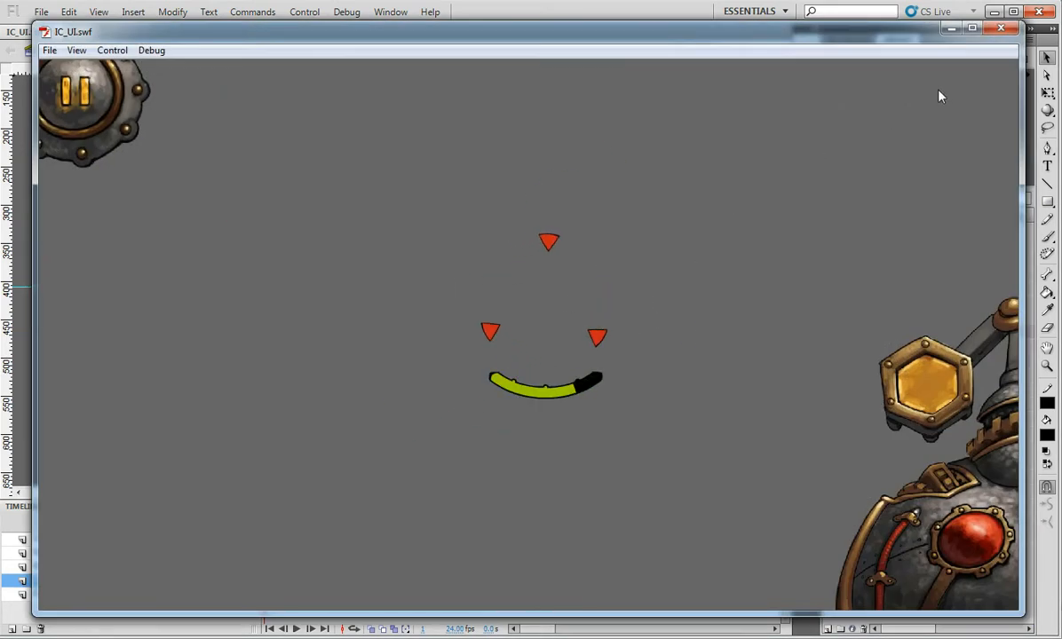
pyautogui.click(1012, 30)
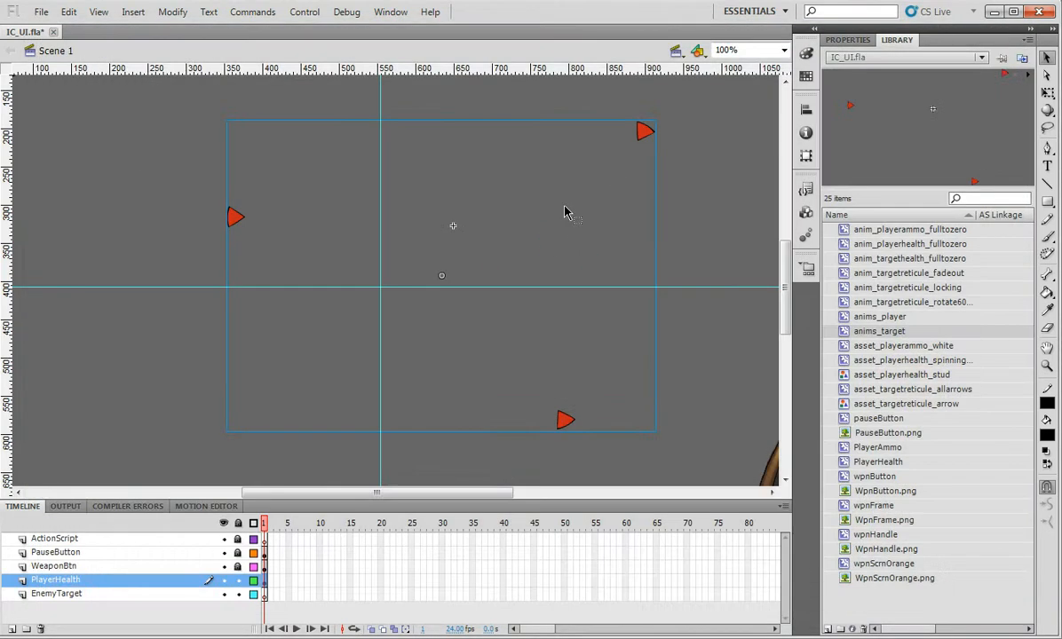
# Edit anims_target, expand its reticule layer folder and scrub the animation to about frame 26
pyautogui.doubleClick(565, 426)
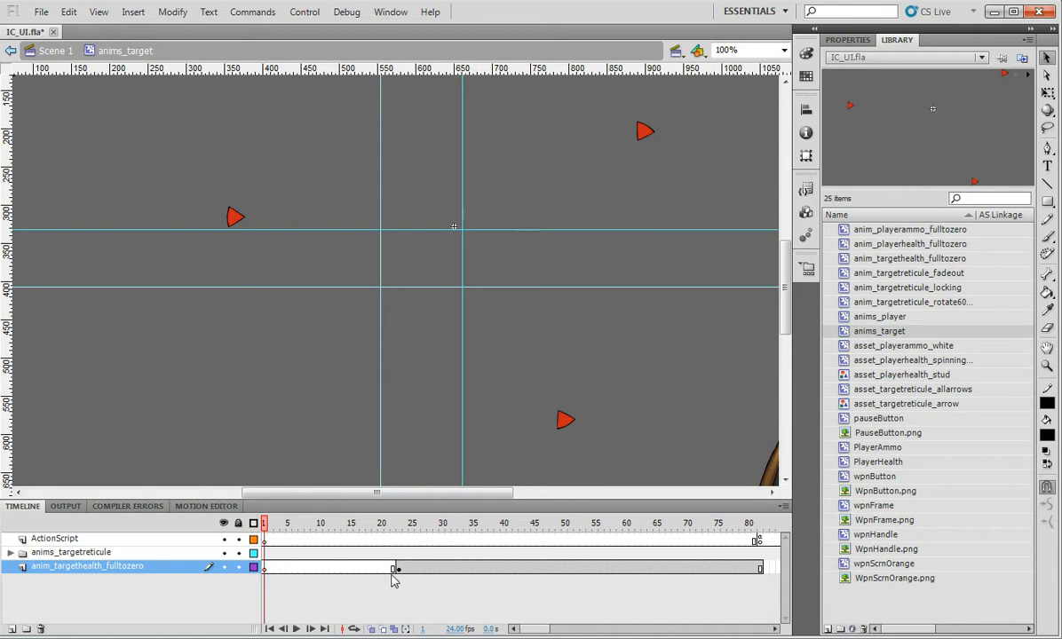
pyautogui.moveTo(263, 525); pyautogui.dragTo(350, 522)
pyautogui.click(11, 553)
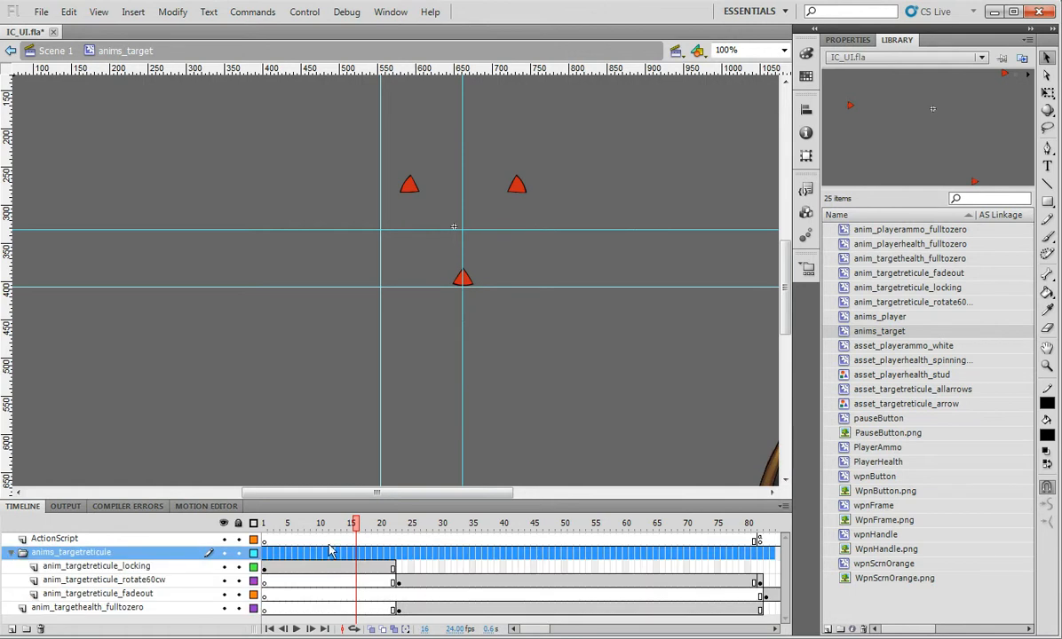
pyautogui.moveTo(355, 525); pyautogui.dragTo(415, 524)
# Select the green health arc and check its instance name enemyHealth in Properties
pyautogui.click(441, 311)
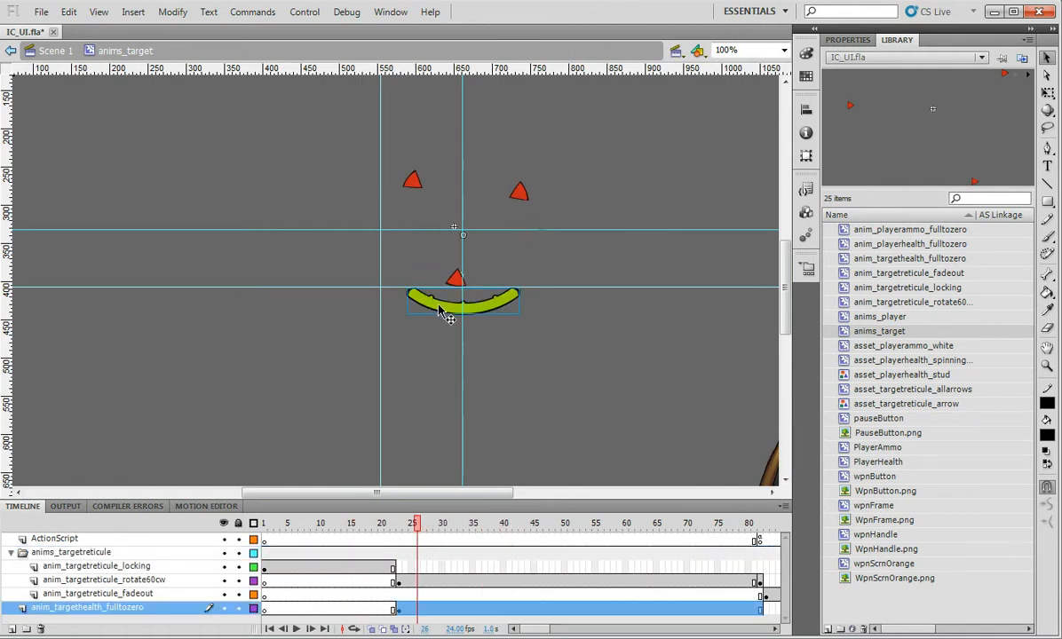
pyautogui.click(844, 41)
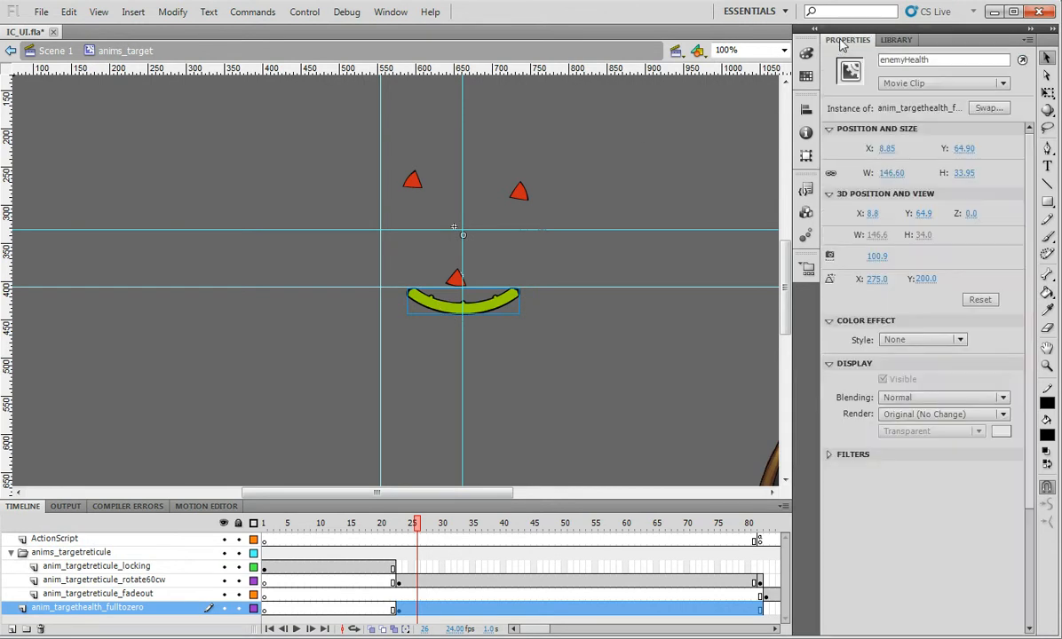
pyautogui.click(879, 60)
pyautogui.doubleClick(482, 318)
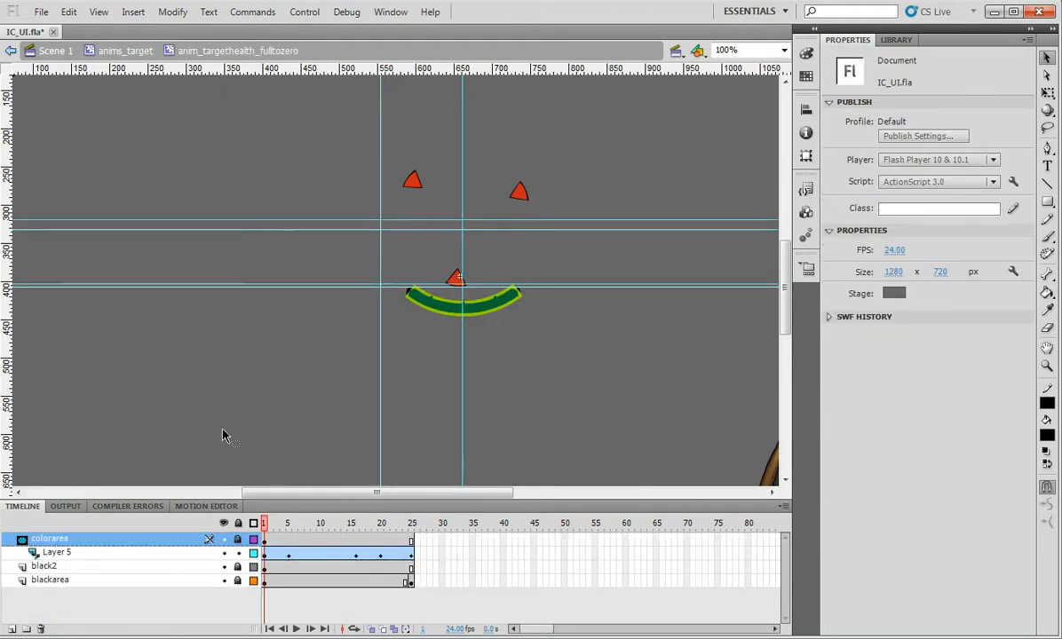
pyautogui.moveTo(265, 523); pyautogui.dragTo(249, 503)
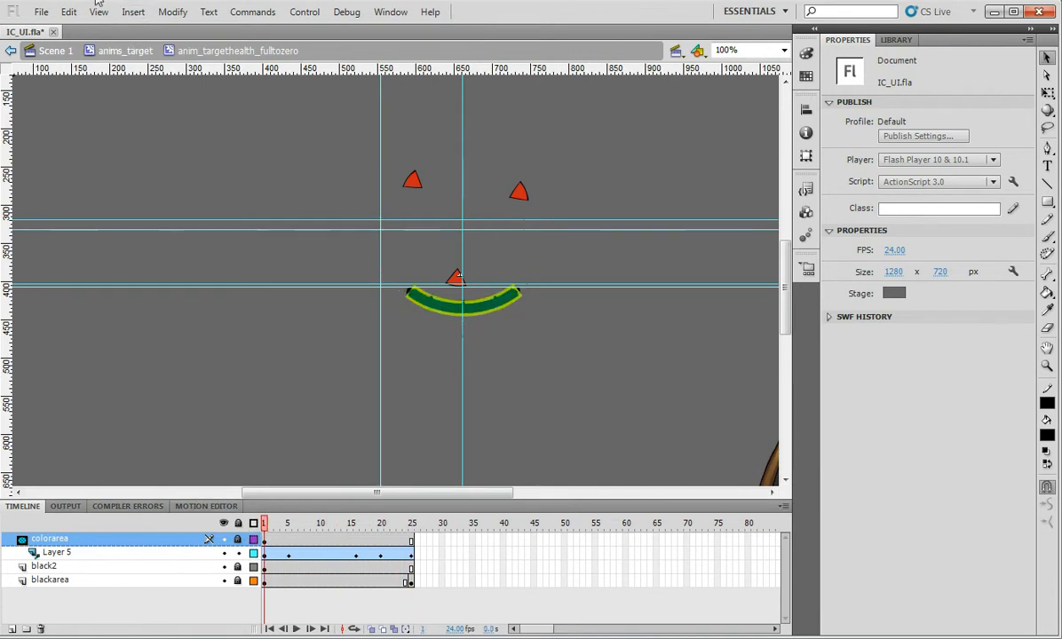
pyautogui.click(130, 52)
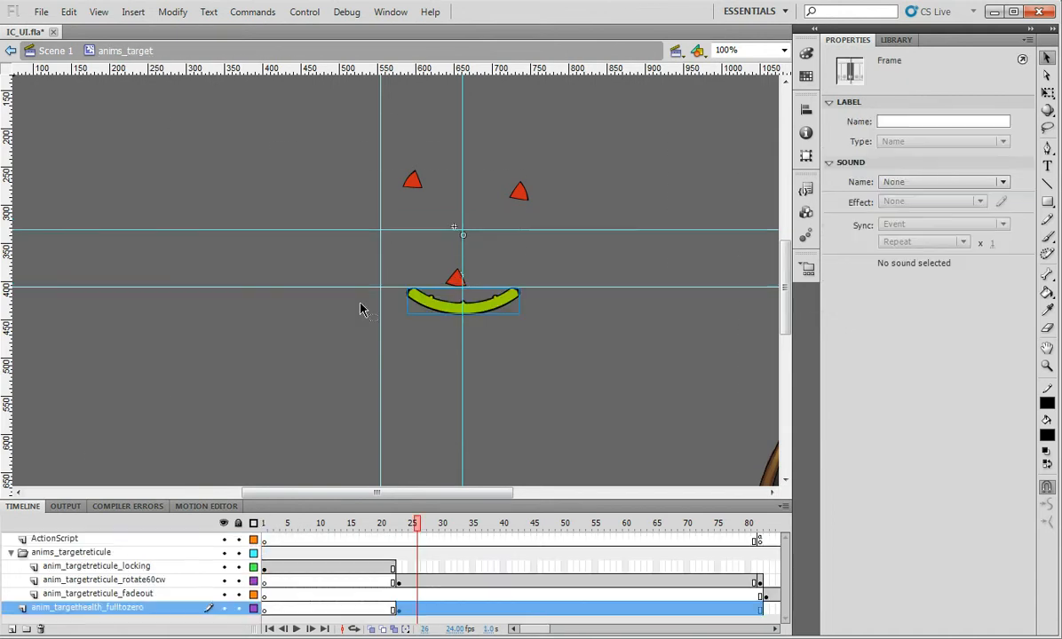
pyautogui.moveTo(420, 536); pyautogui.dragTo(308, 535)
pyautogui.click(271, 308)
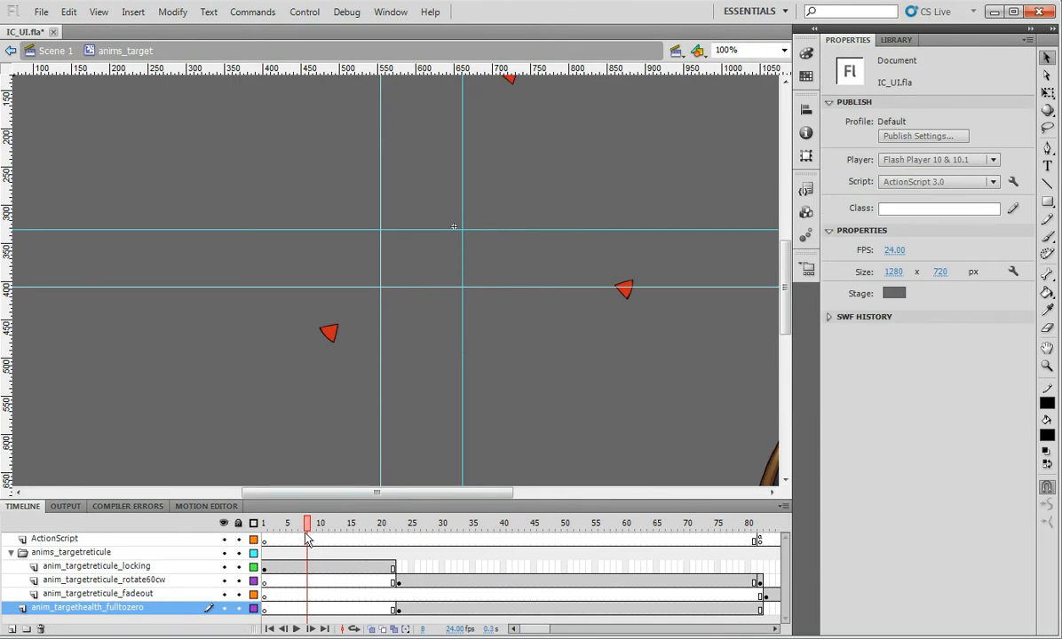
pyautogui.moveTo(307, 530); pyautogui.dragTo(407, 531)
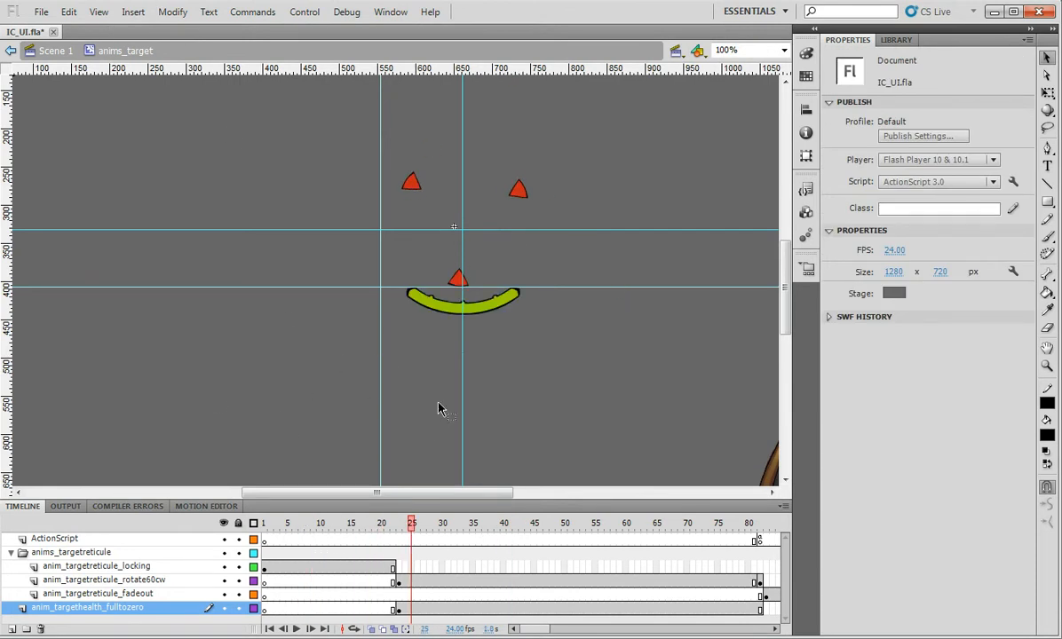
pyautogui.doubleClick(464, 306)
pyautogui.click(308, 525)
pyautogui.moveTo(313, 527); pyautogui.dragTo(235, 567)
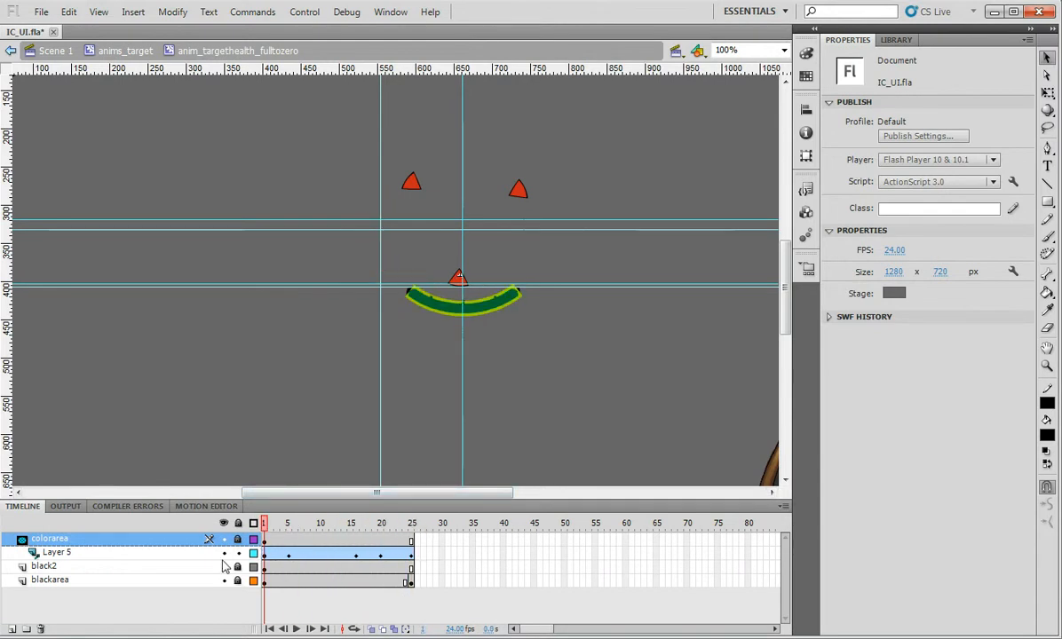
pyautogui.click(105, 51)
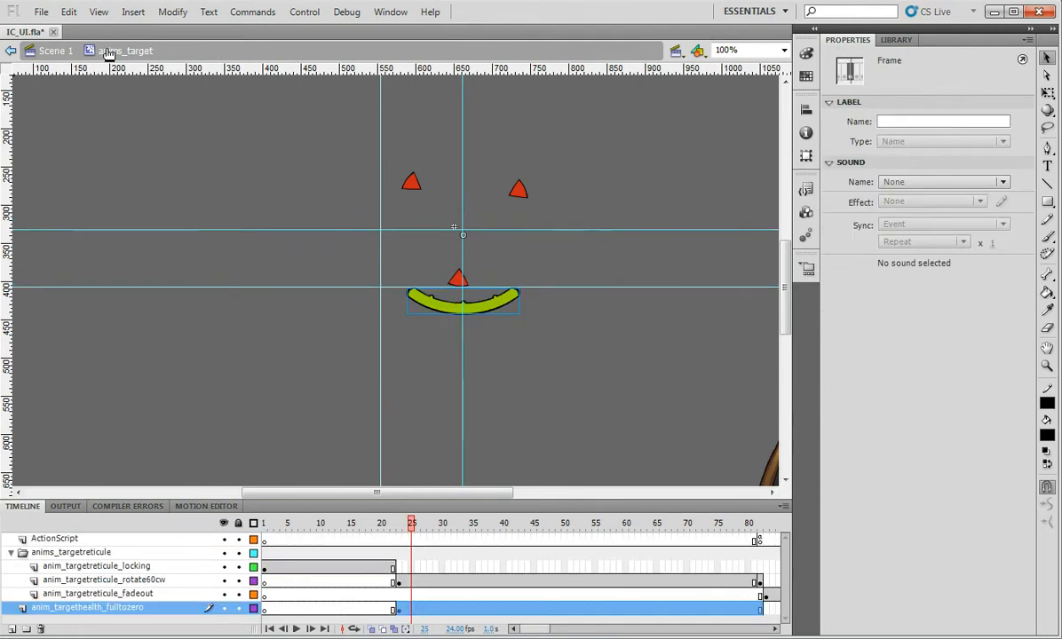
# On the main scene, replace the anims_target instance with an anims_player instance
pyautogui.click(66, 51)
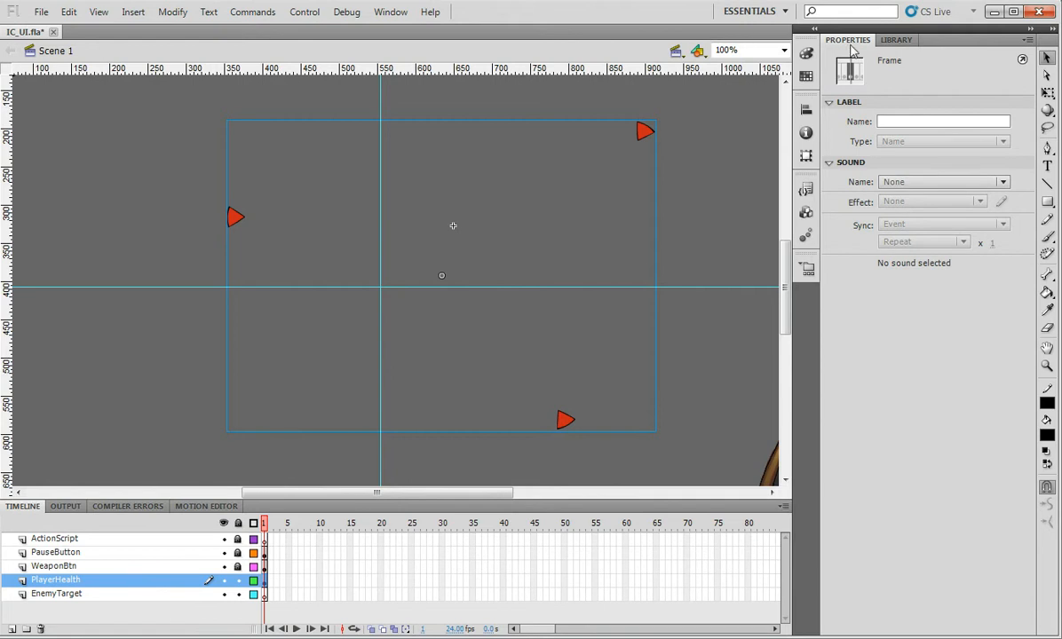
pyautogui.click(883, 43)
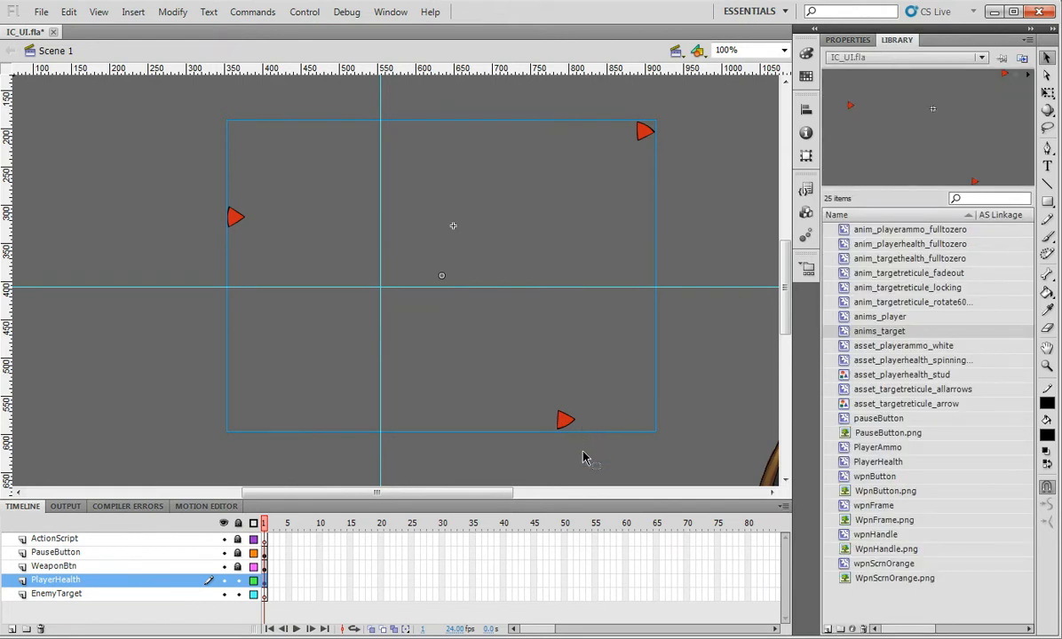
pyautogui.press('Delete')
pyautogui.click(870, 318)
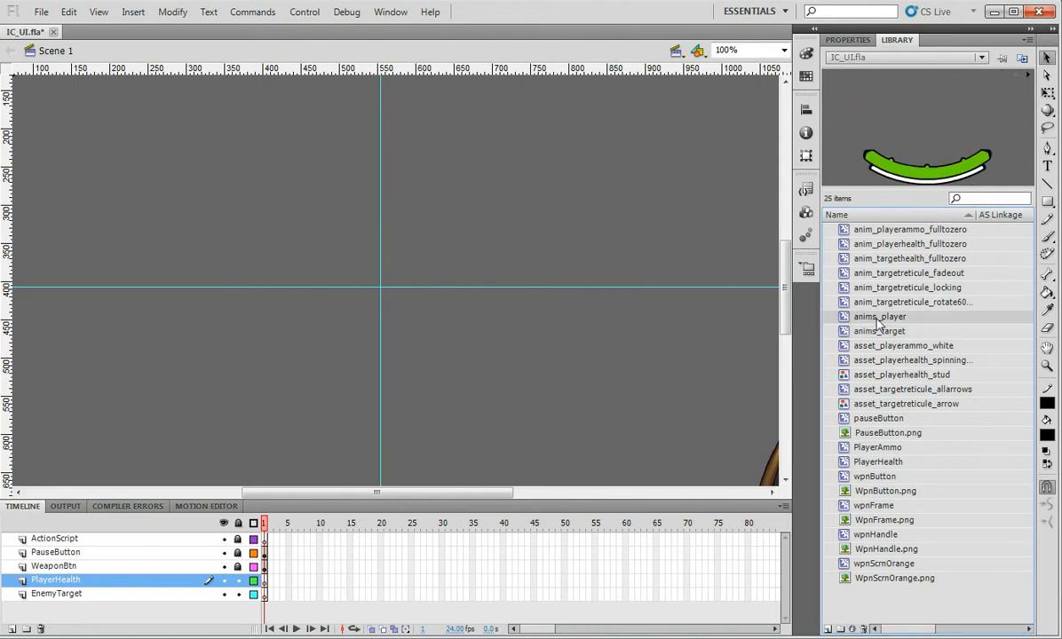
pyautogui.moveTo(327, 273); pyautogui.dragTo(305, 359)
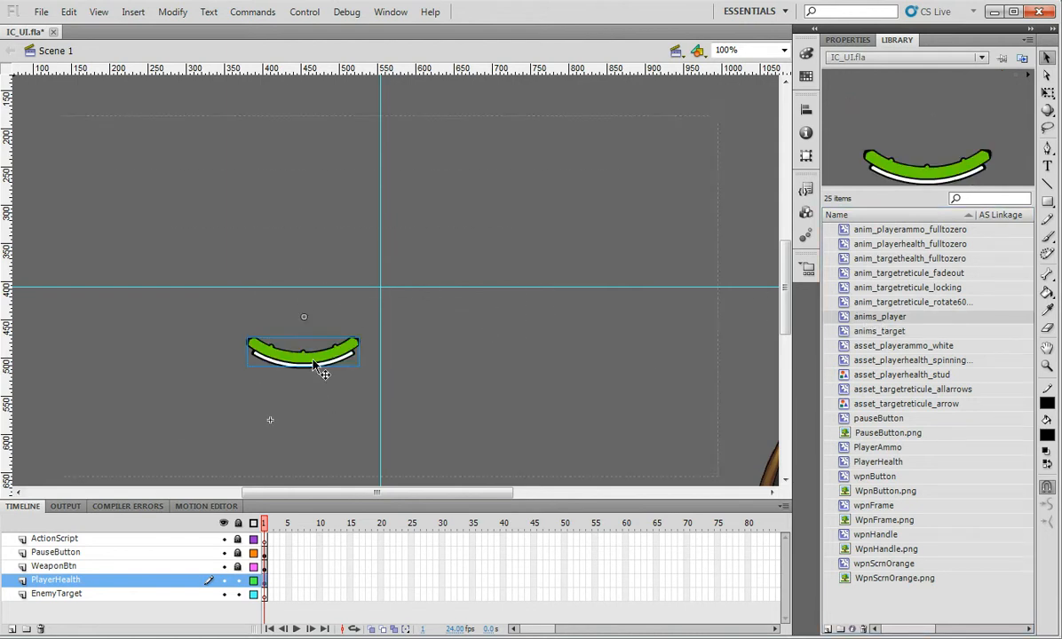
# Inside anims_player, name the white ammo arc playerAmmo, then select the health bar
pyautogui.doubleClick(312, 361)
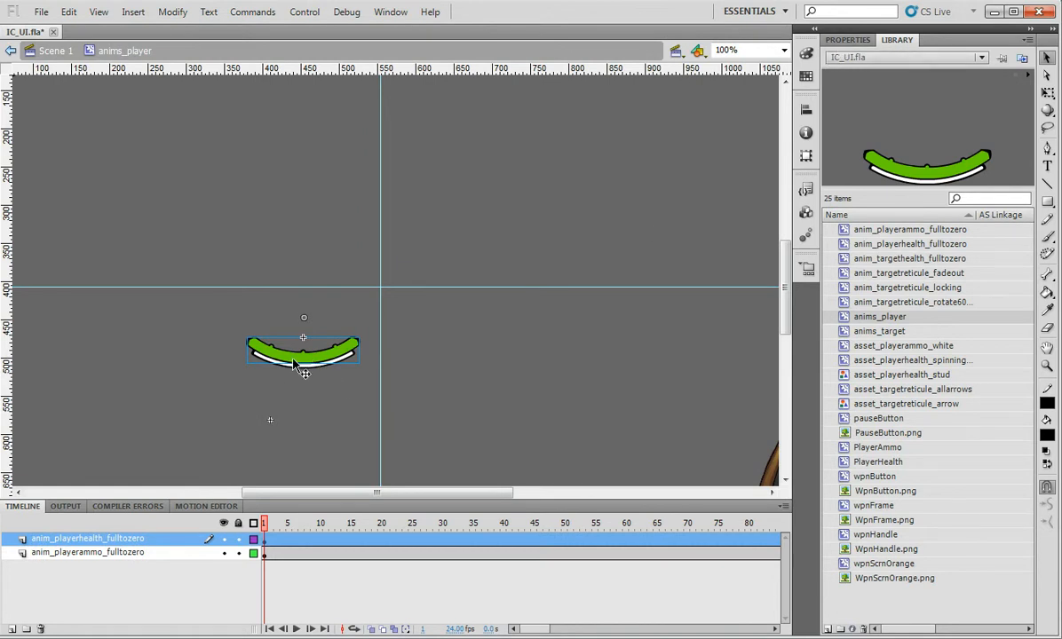
pyautogui.click(848, 40)
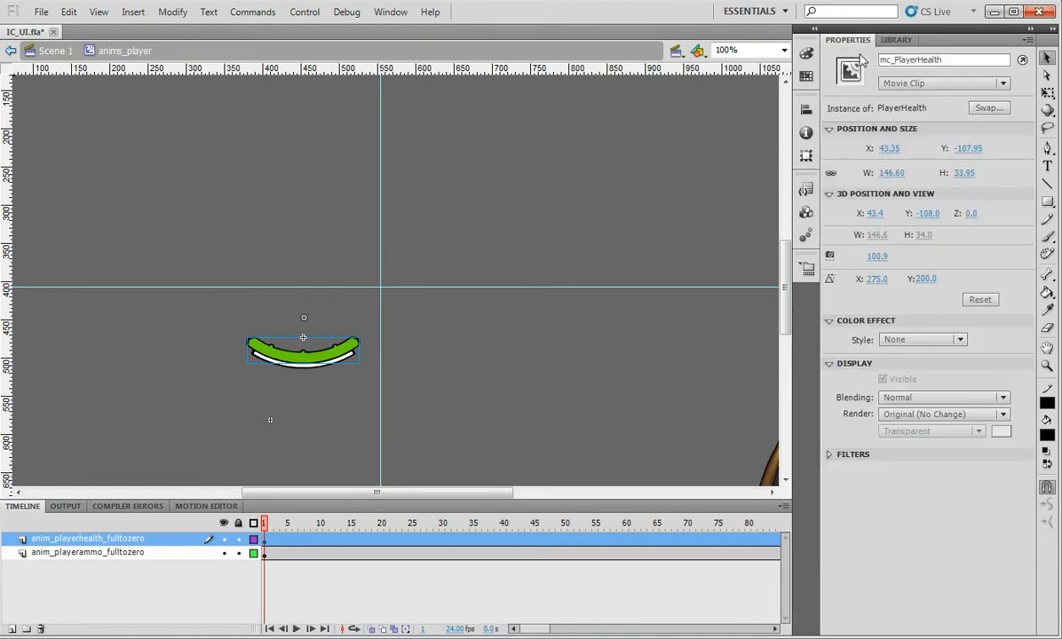
pyautogui.click(302, 379)
pyautogui.click(300, 373)
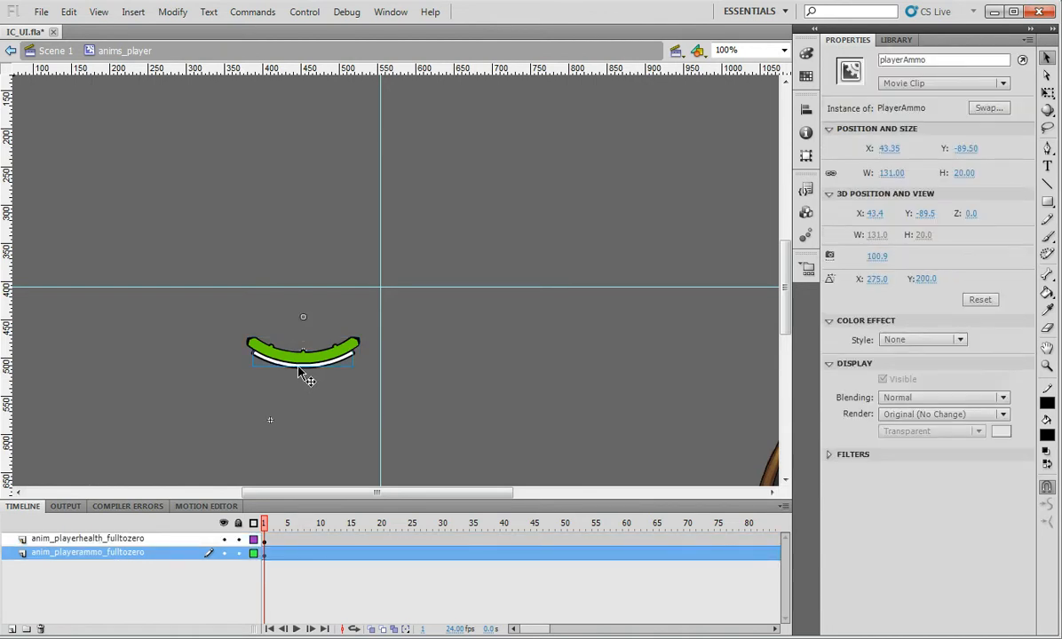
pyautogui.click(288, 352)
pyautogui.click(302, 379)
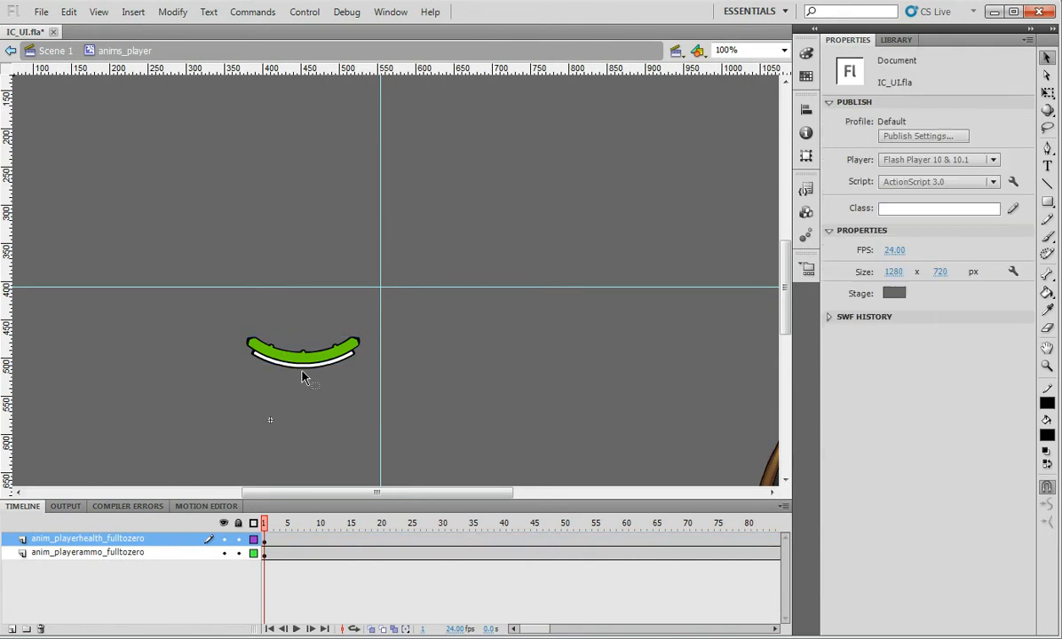
pyautogui.click(300, 359)
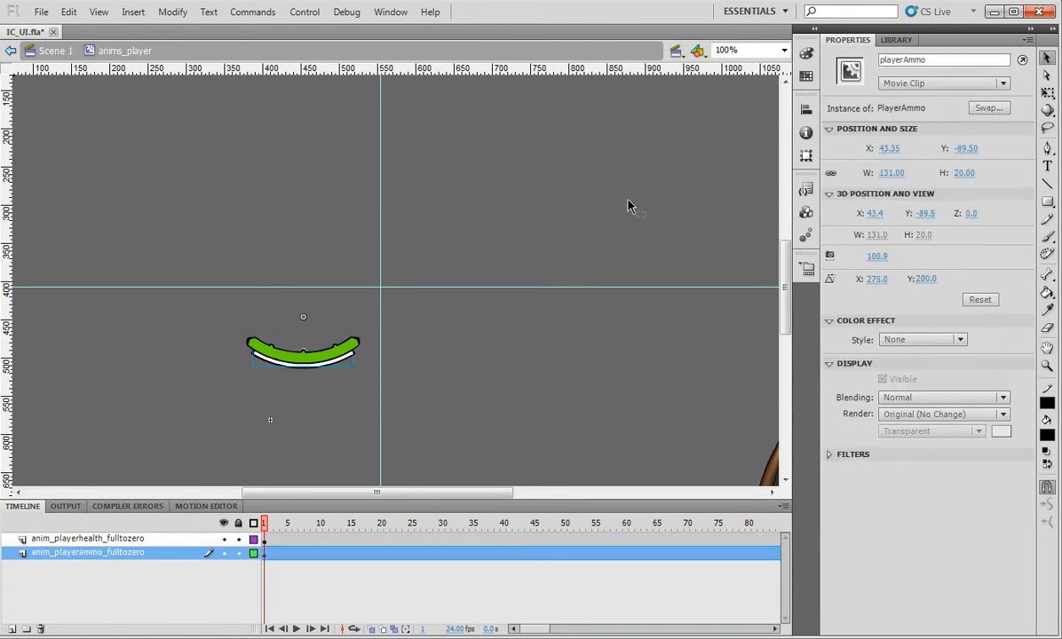
pyautogui.moveTo(935, 57); pyautogui.dragTo(882, 58)
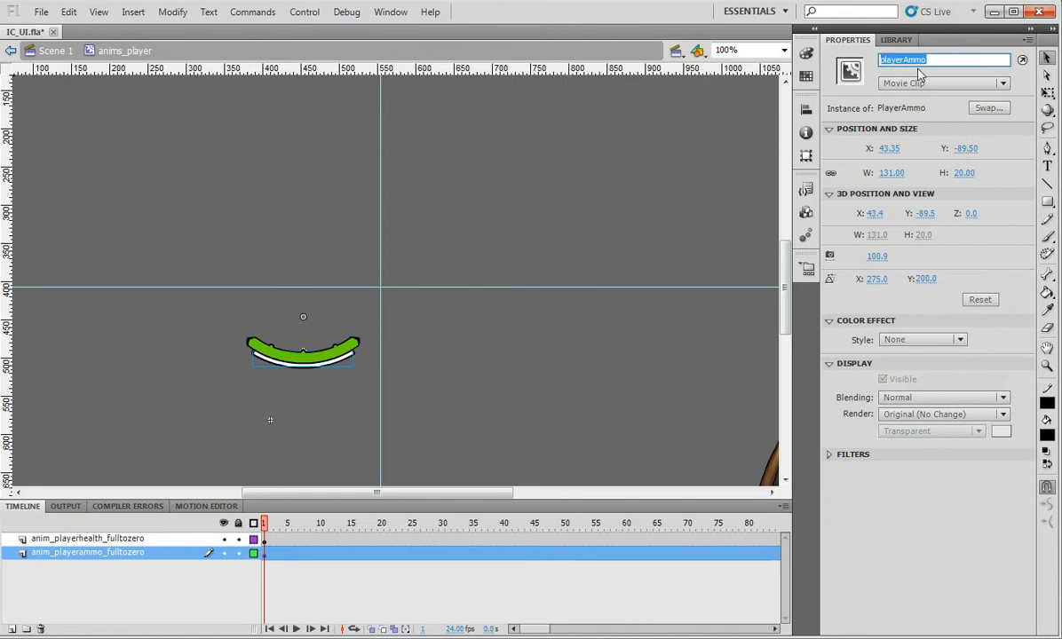
pyautogui.click(353, 354)
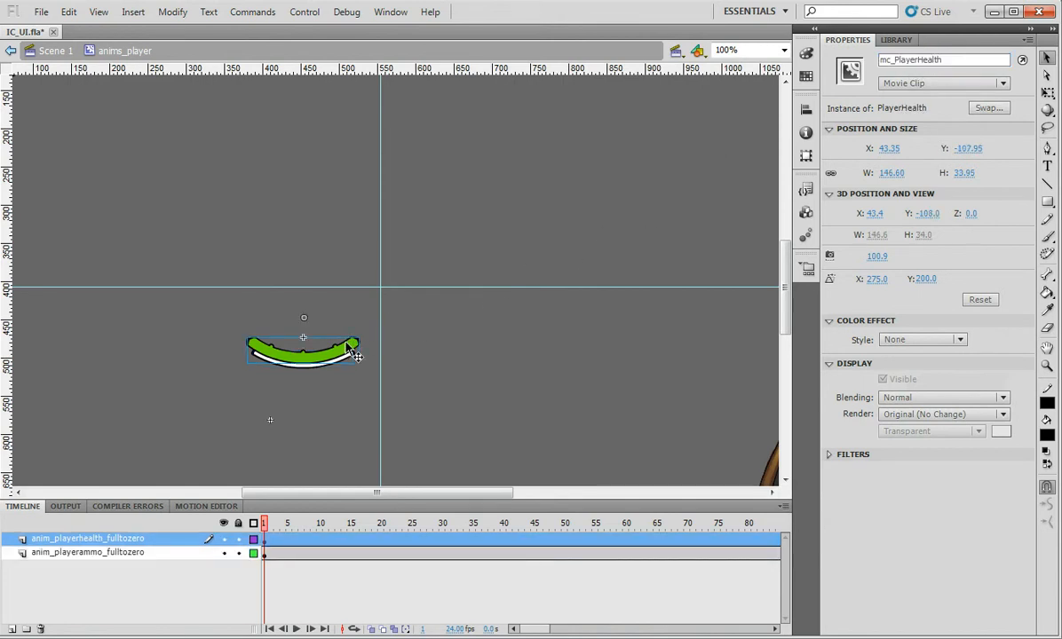
pyautogui.hotkey('ctrl', 'Return')
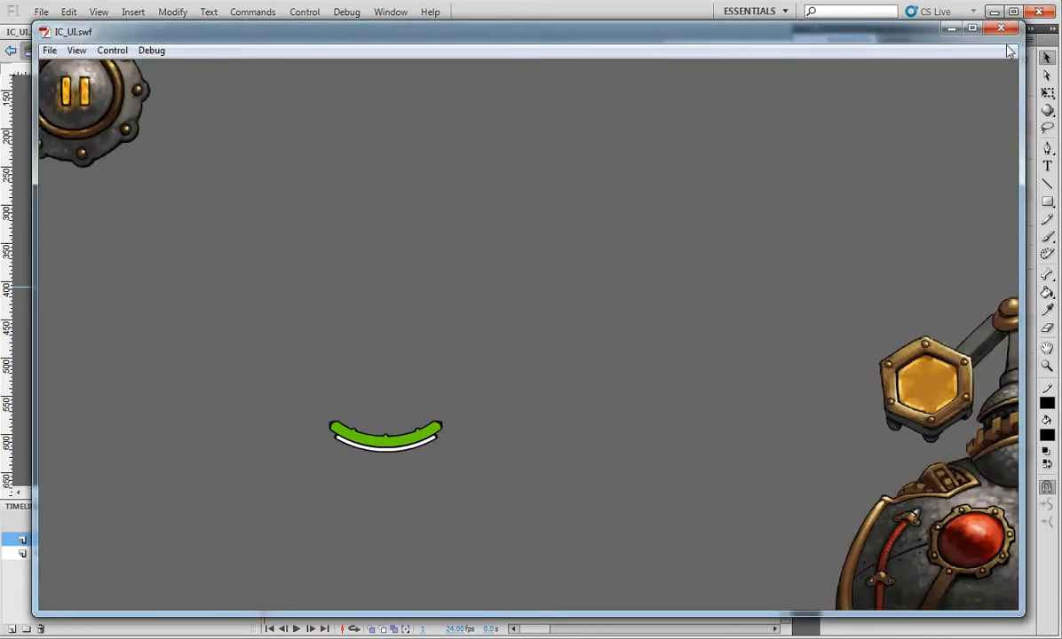
pyautogui.click(1001, 29)
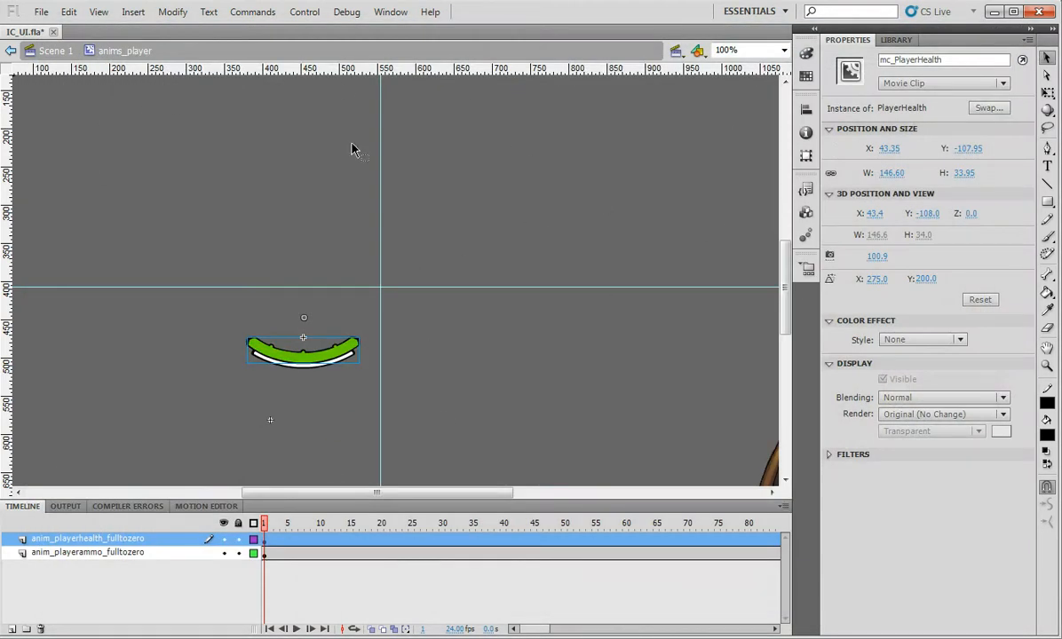
pyautogui.click(401, 435)
pyautogui.click(318, 375)
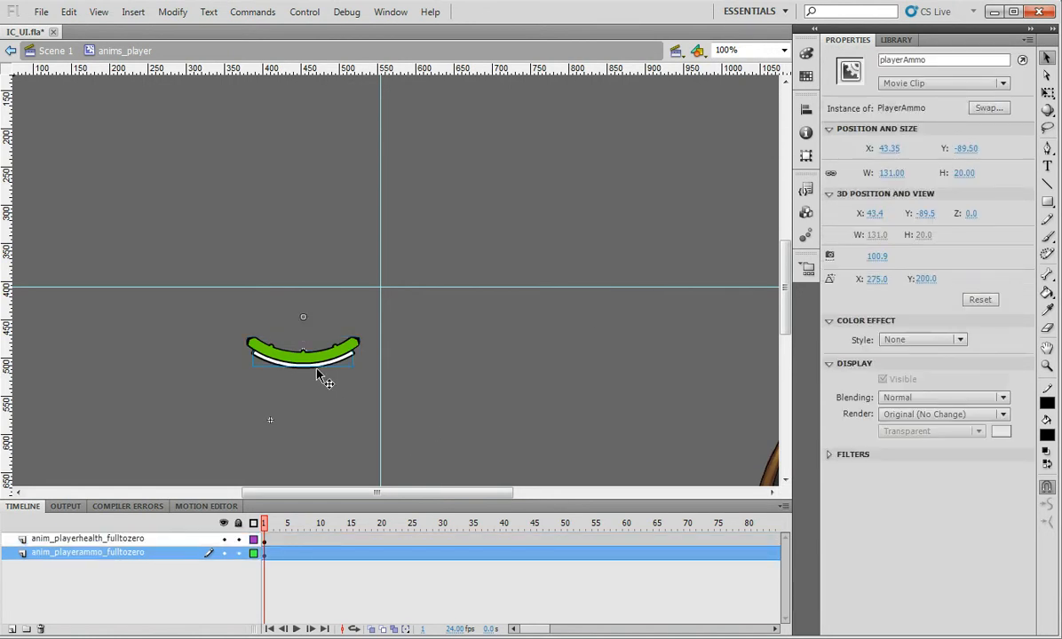
pyautogui.click(53, 51)
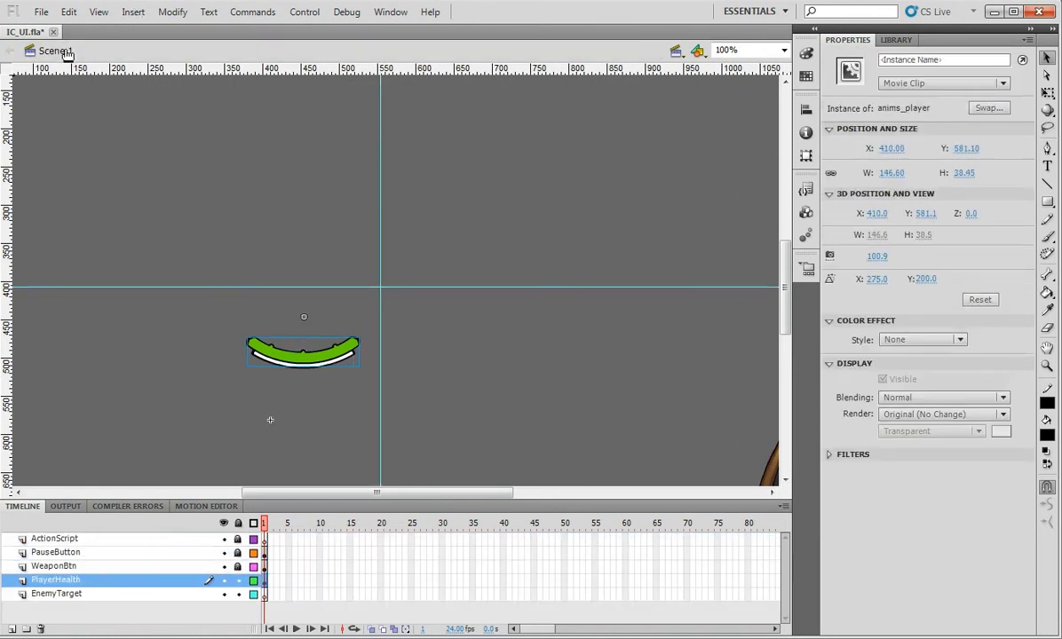
pyautogui.doubleClick(302, 357)
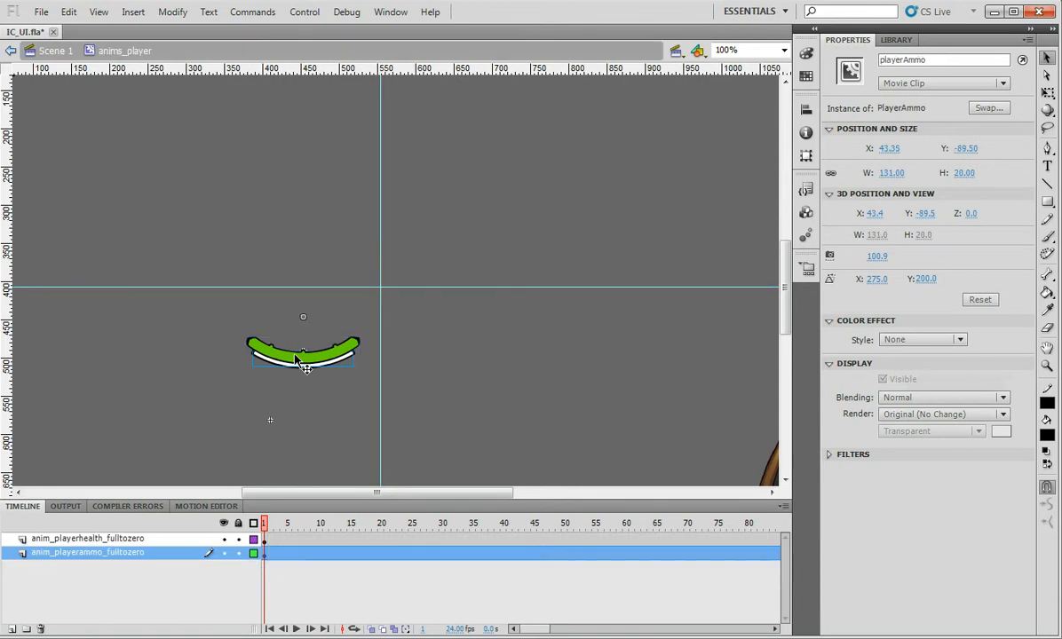
pyautogui.click(270, 421)
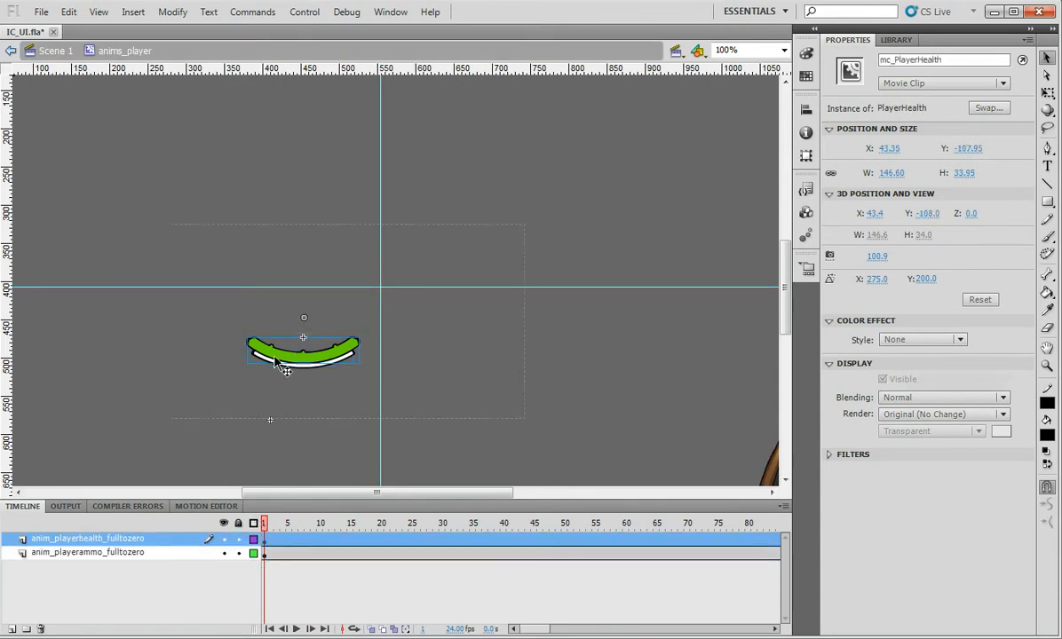
pyautogui.doubleClick(271, 422)
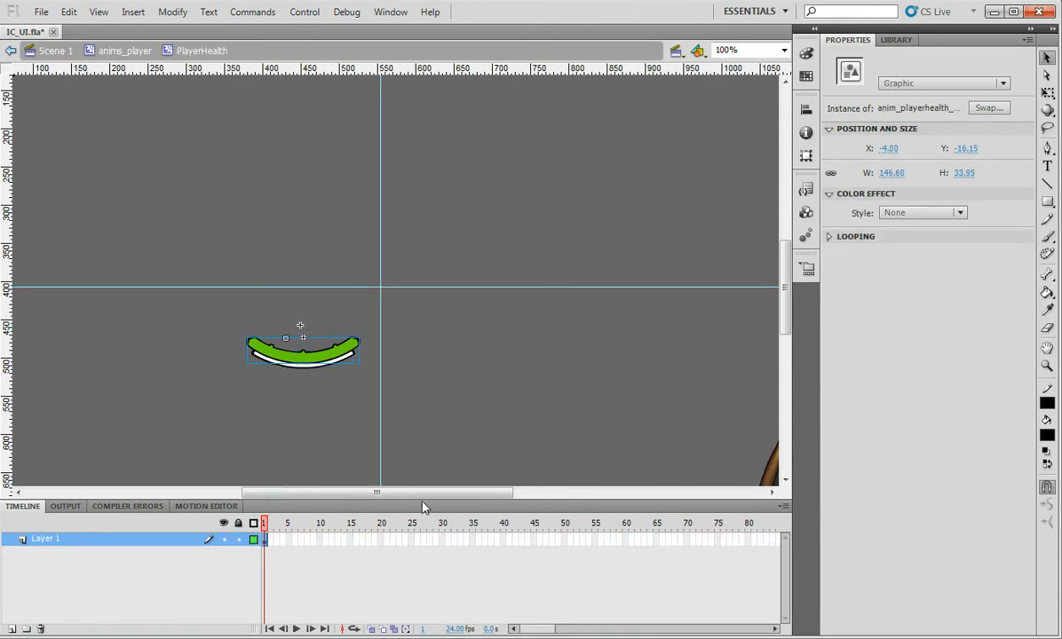
pyautogui.click(491, 250)
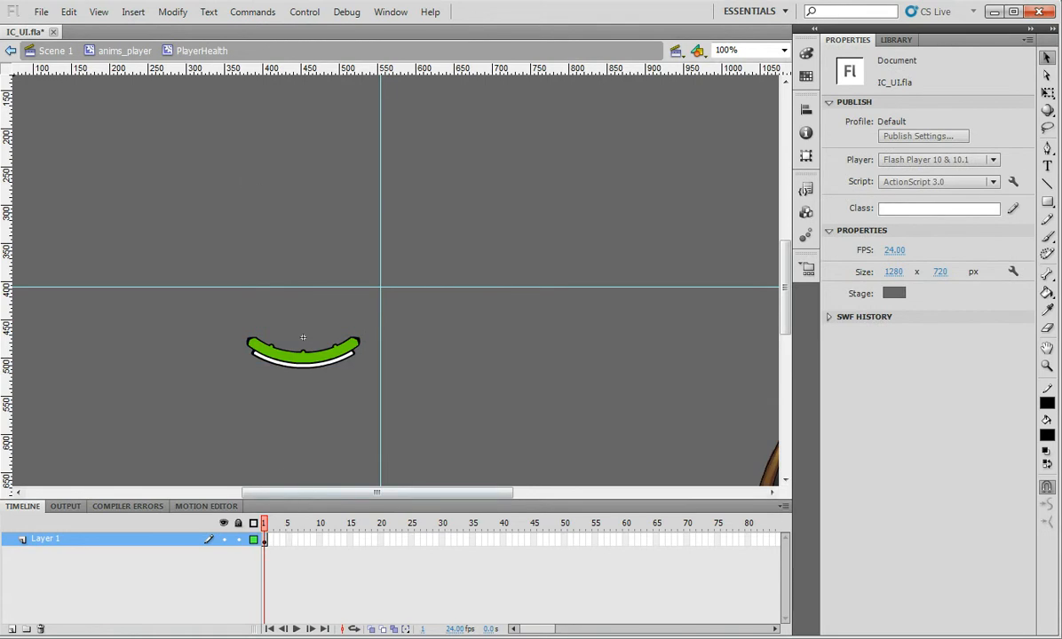
pyautogui.doubleClick(267, 368)
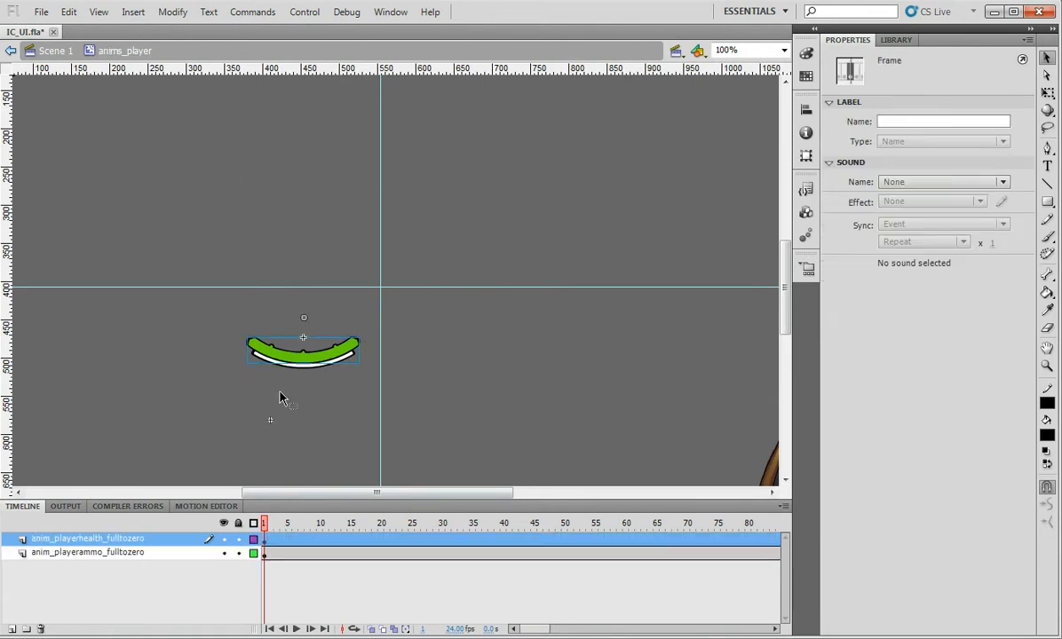
# Back in Scene 1, delete the health bar movie clip from the stage
pyautogui.click(54, 52)
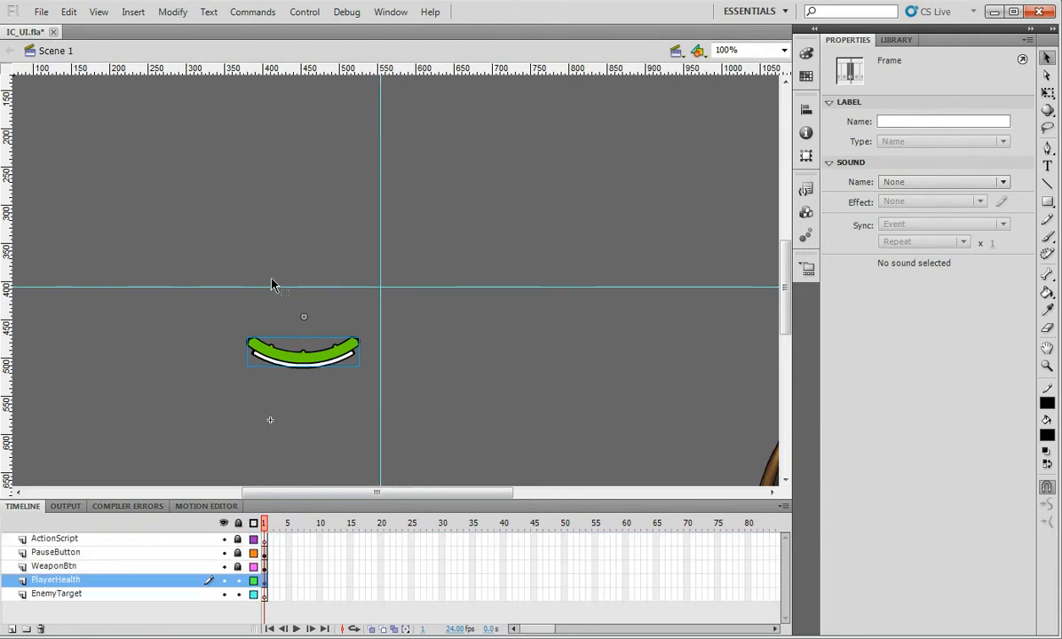
pyautogui.click(307, 426)
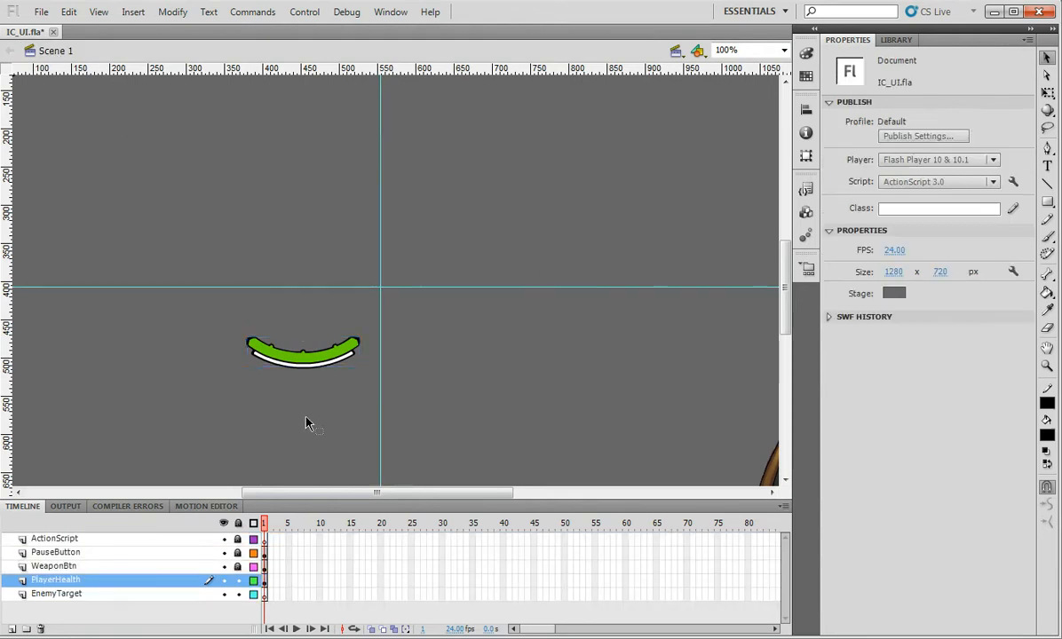
pyautogui.click(313, 364)
pyautogui.press('Delete')
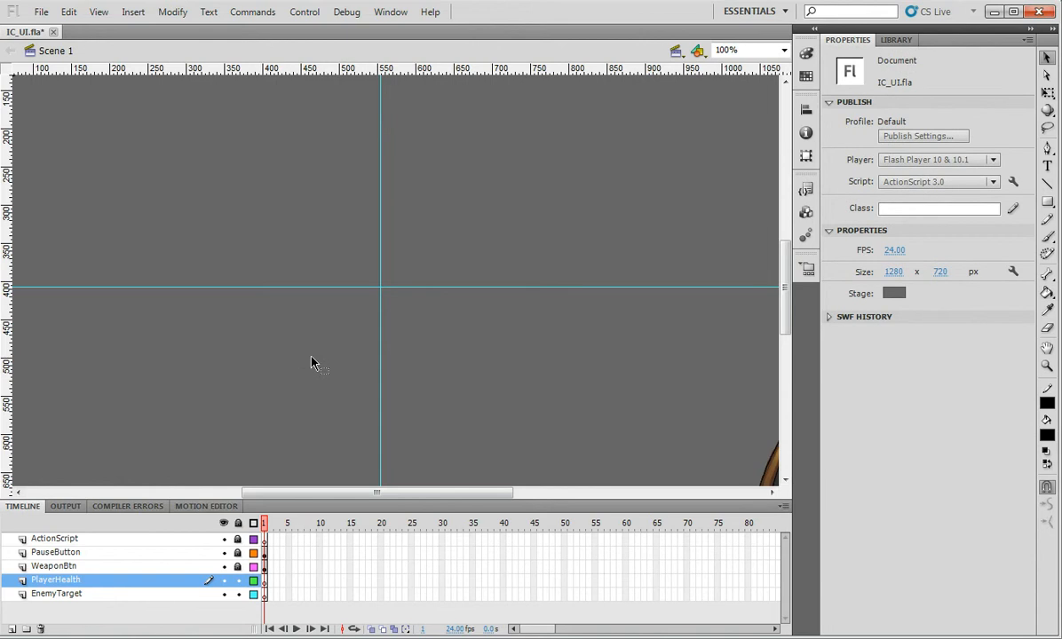
# In the Library, compare the anims_target and anims_player previews, ending on anims_player
pyautogui.click(897, 39)
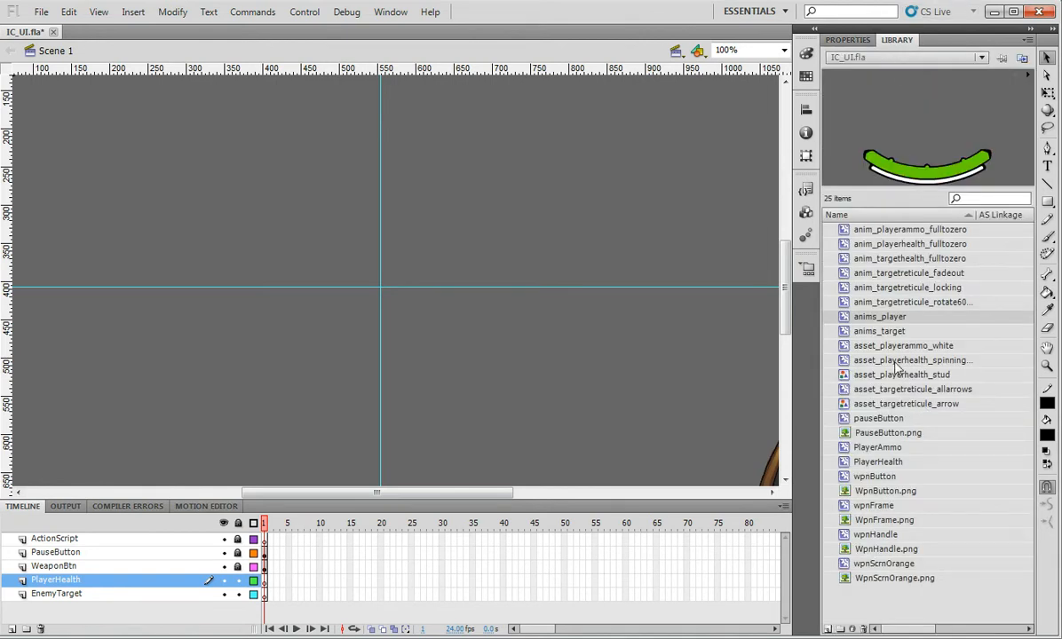
pyautogui.click(890, 332)
pyautogui.click(893, 317)
pyautogui.click(892, 330)
pyautogui.click(895, 318)
pyautogui.click(893, 329)
pyautogui.click(894, 319)
pyautogui.click(893, 330)
pyautogui.click(894, 321)
pyautogui.click(894, 331)
pyautogui.click(896, 320)
pyautogui.click(897, 331)
pyautogui.click(895, 318)
pyautogui.click(896, 331)
pyautogui.click(894, 319)
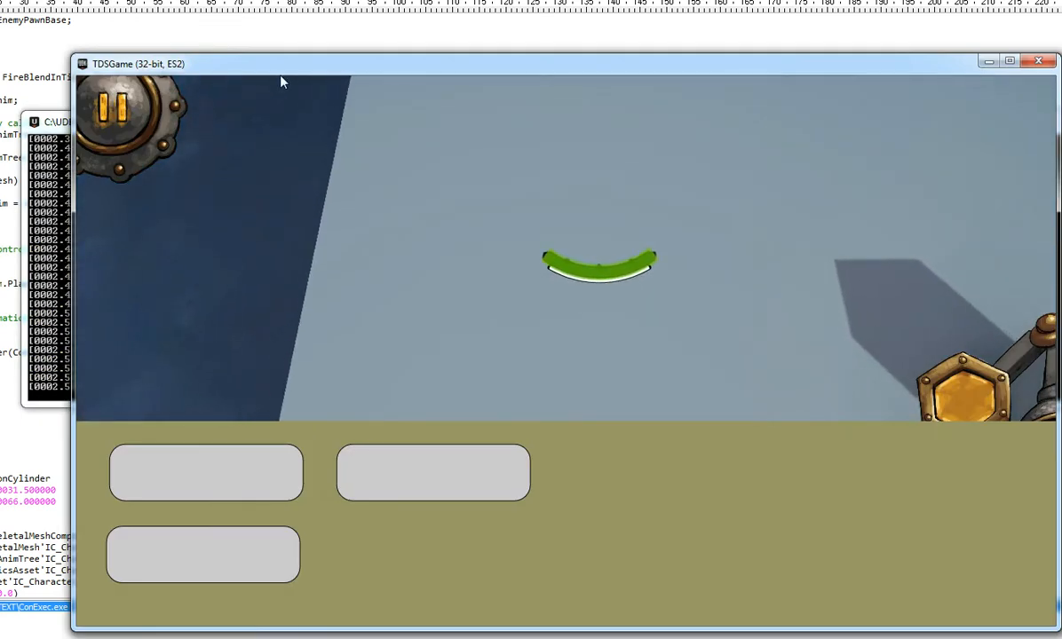
# Nudge the TDSGame window into place and start the level from its menu
pyautogui.moveTo(302, 65); pyautogui.dragTo(270, 43)
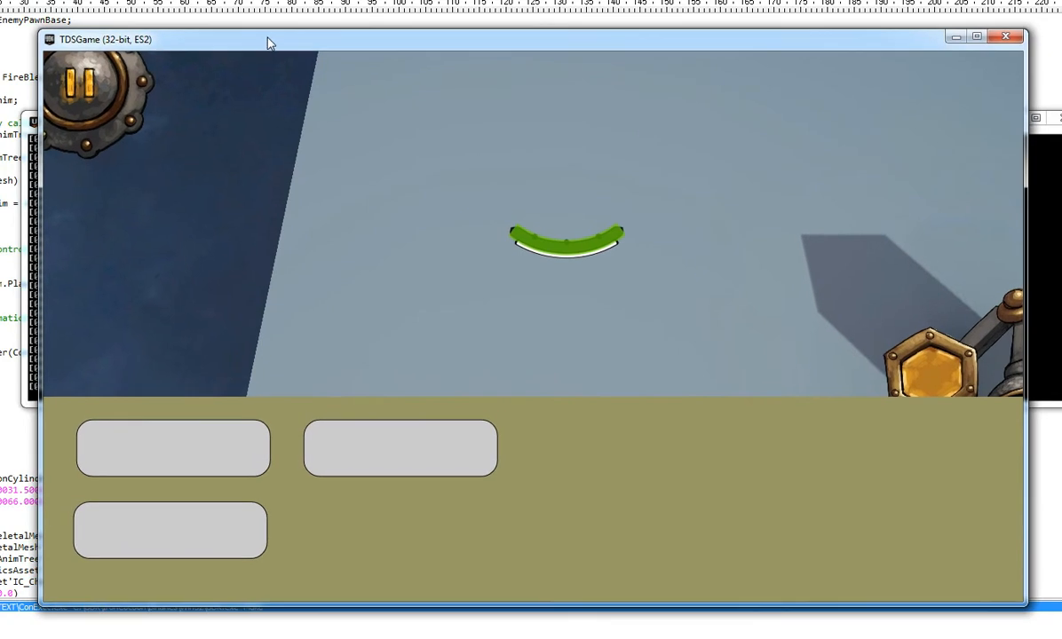
pyautogui.click(427, 456)
# Walk the mech right along the street and lock onto the first enemy
pyautogui.press('d')
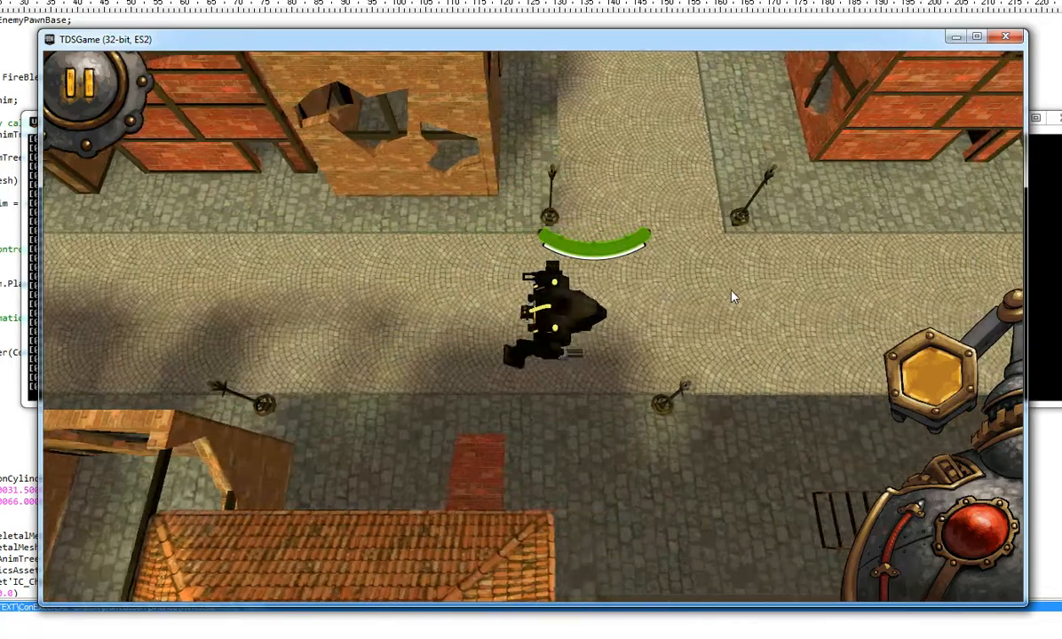
pyautogui.press('w')
pyautogui.press('s')
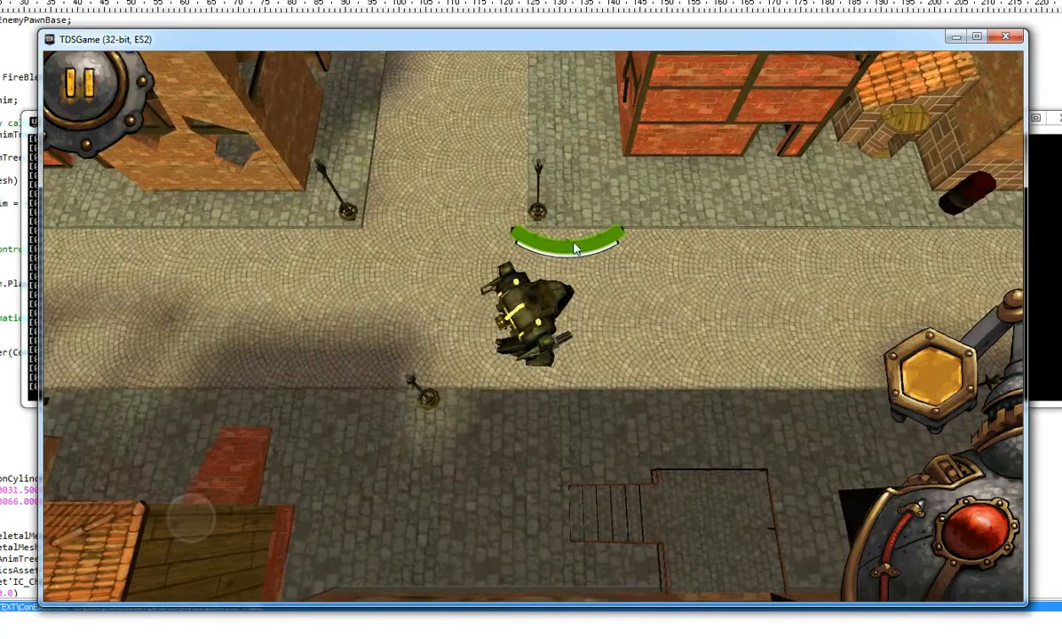
pyautogui.press('d')
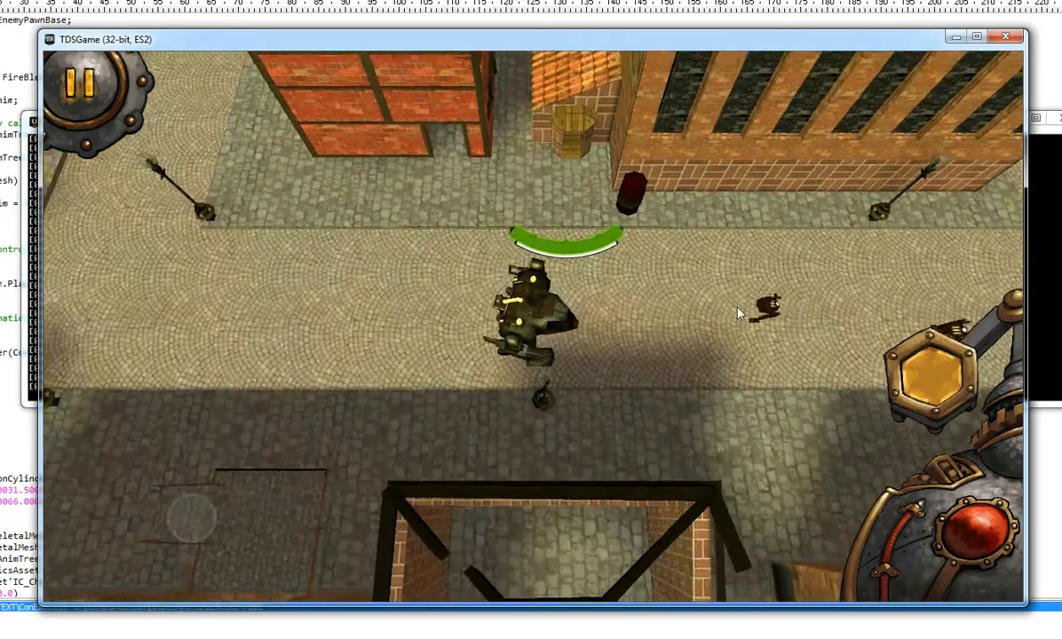
pyautogui.click(759, 308)
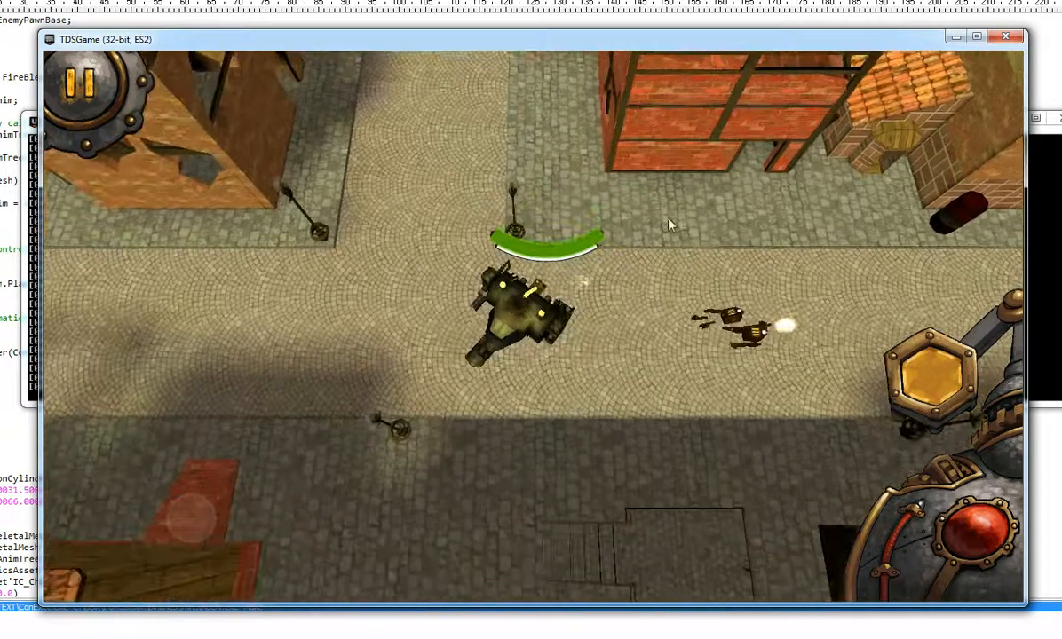
pyautogui.click(768, 318)
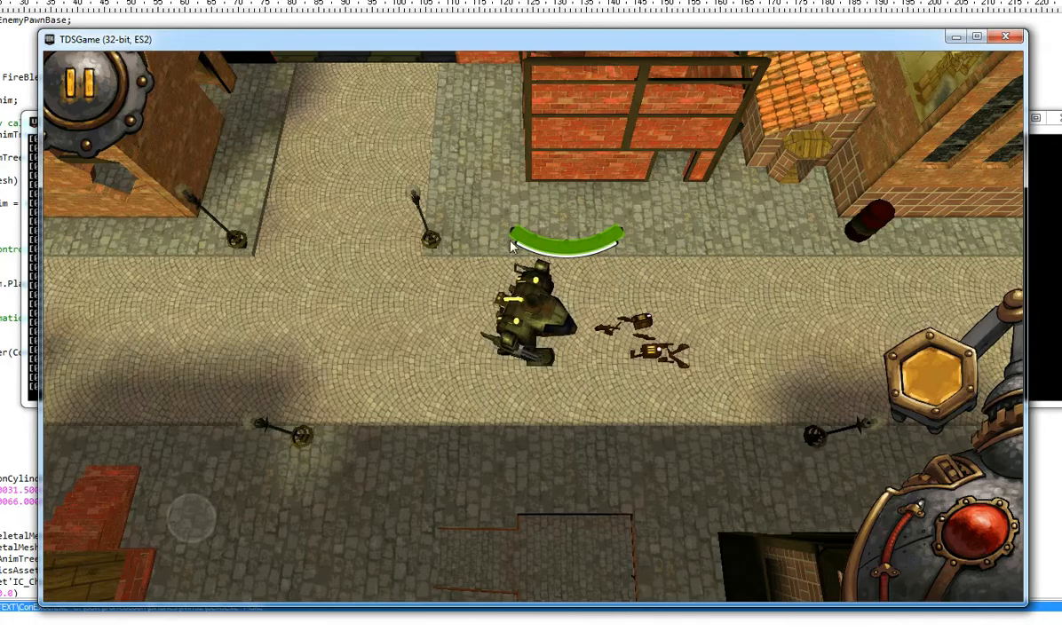
# Continue right past the debris and target the next enemy that appears
pyautogui.press('d')
pyautogui.press('w')
pyautogui.press('s')
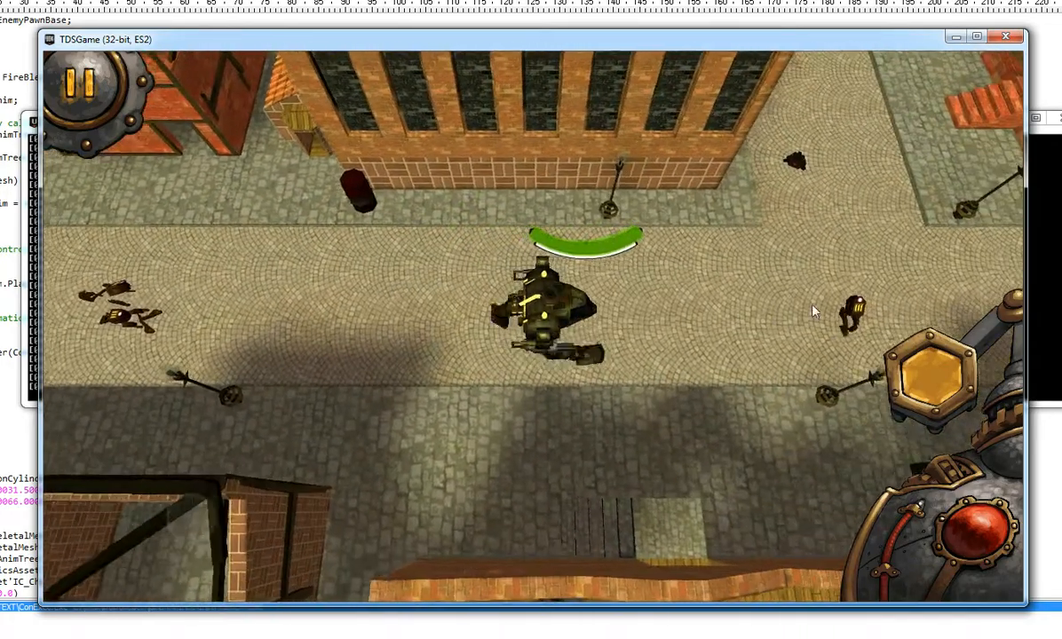
pyautogui.click(835, 311)
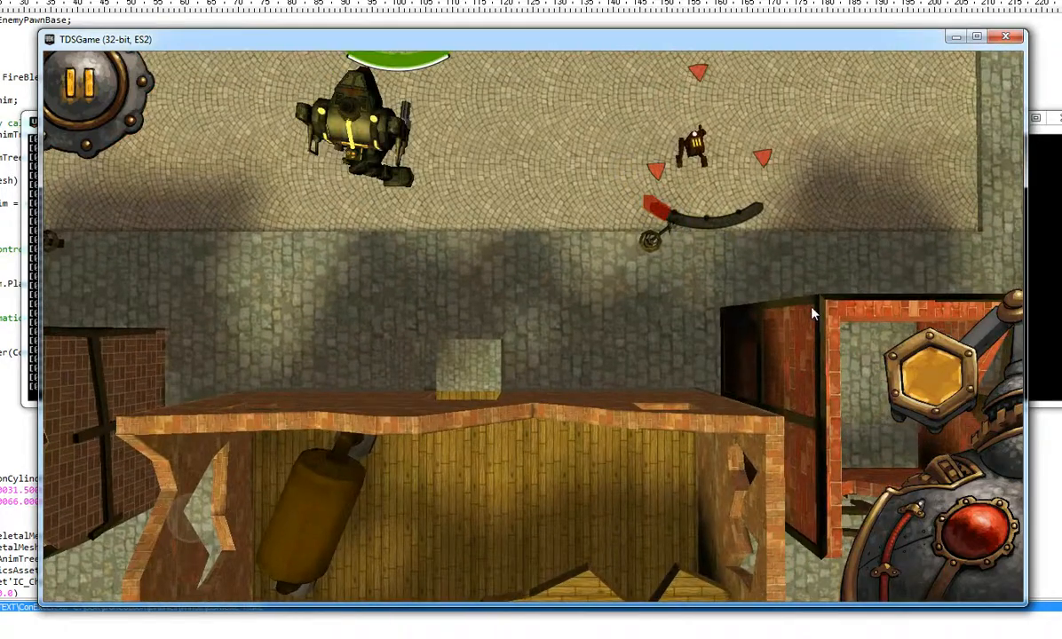
# Walk the mech up the side street and left toward the enemy
pyautogui.press('w')
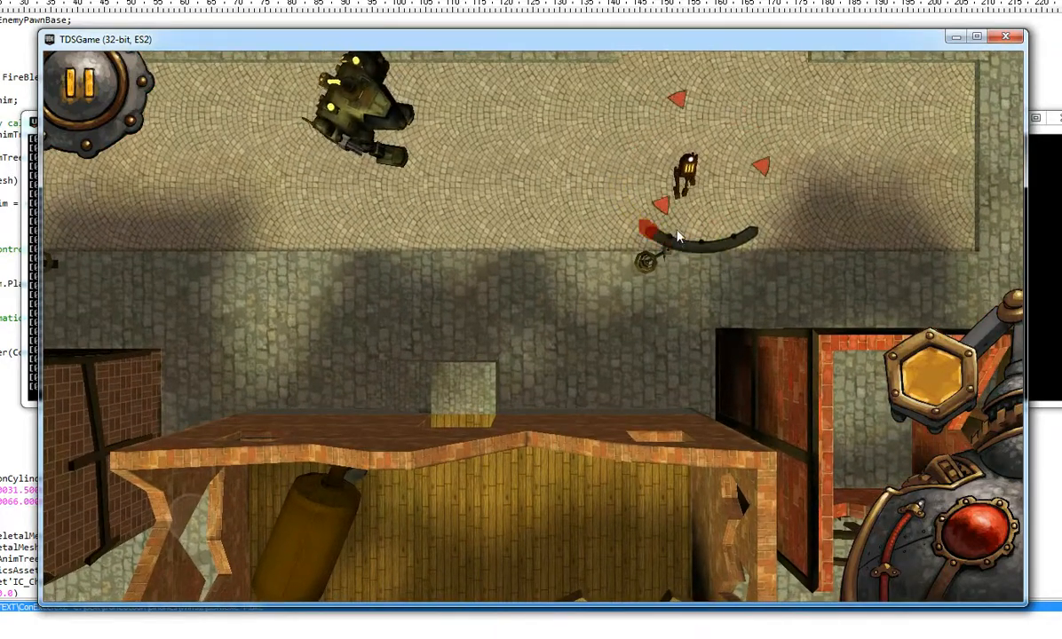
pyautogui.press('w')
pyautogui.press('d')
pyautogui.press('w')
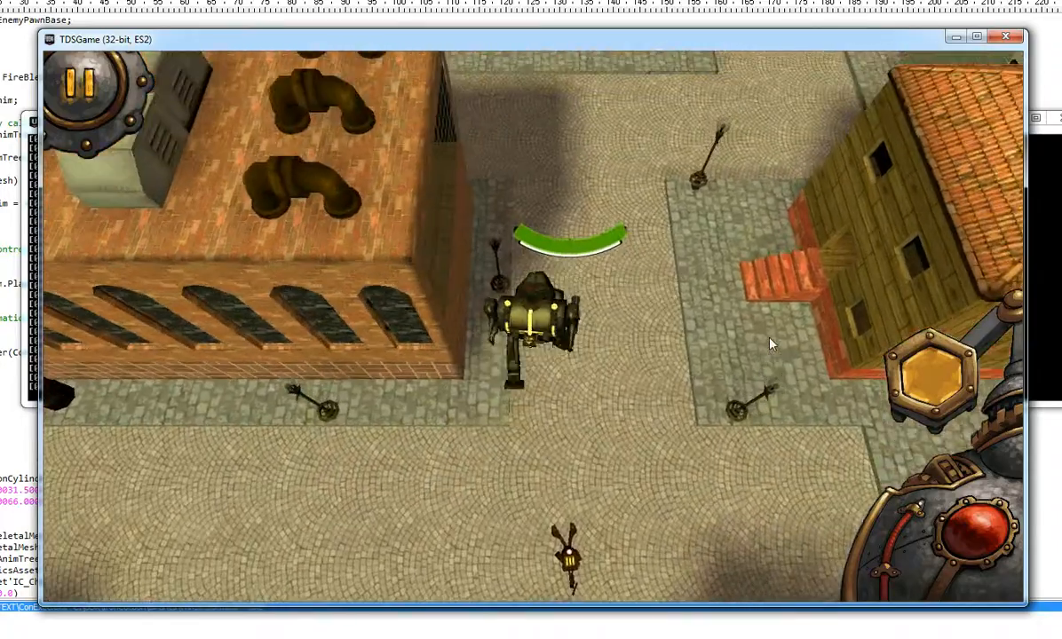
pyautogui.press('w')
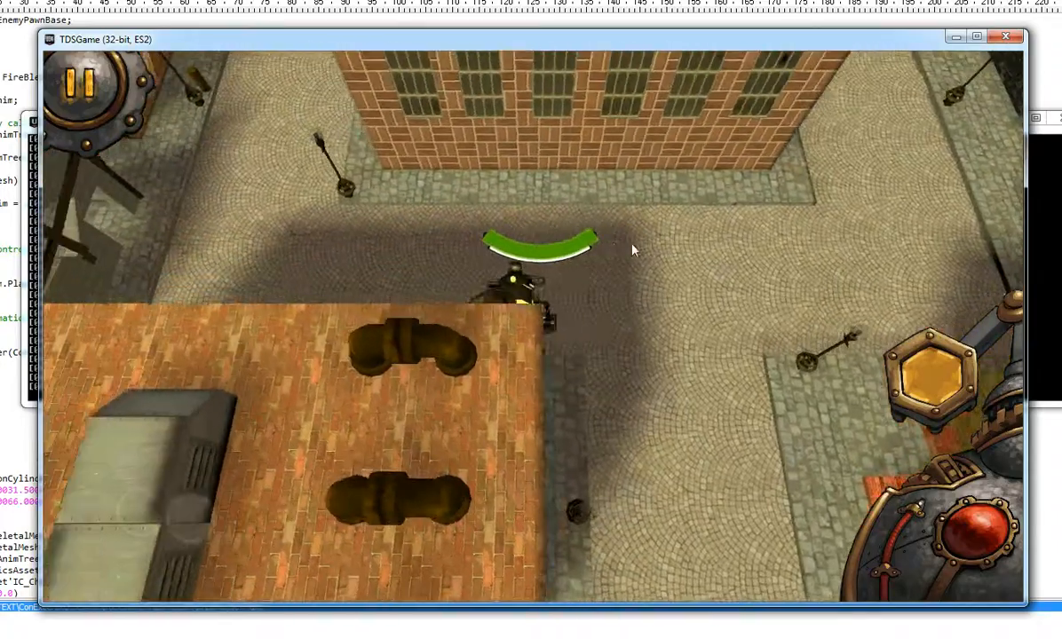
pyautogui.press('a')
pyautogui.press('w')
pyautogui.press('w')
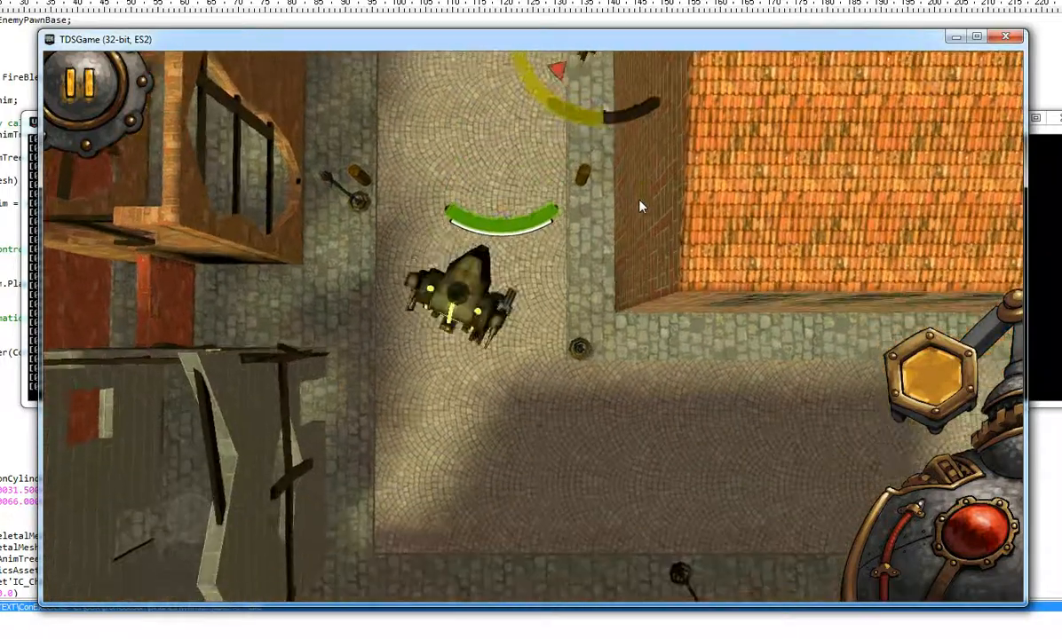
pyautogui.press('w')
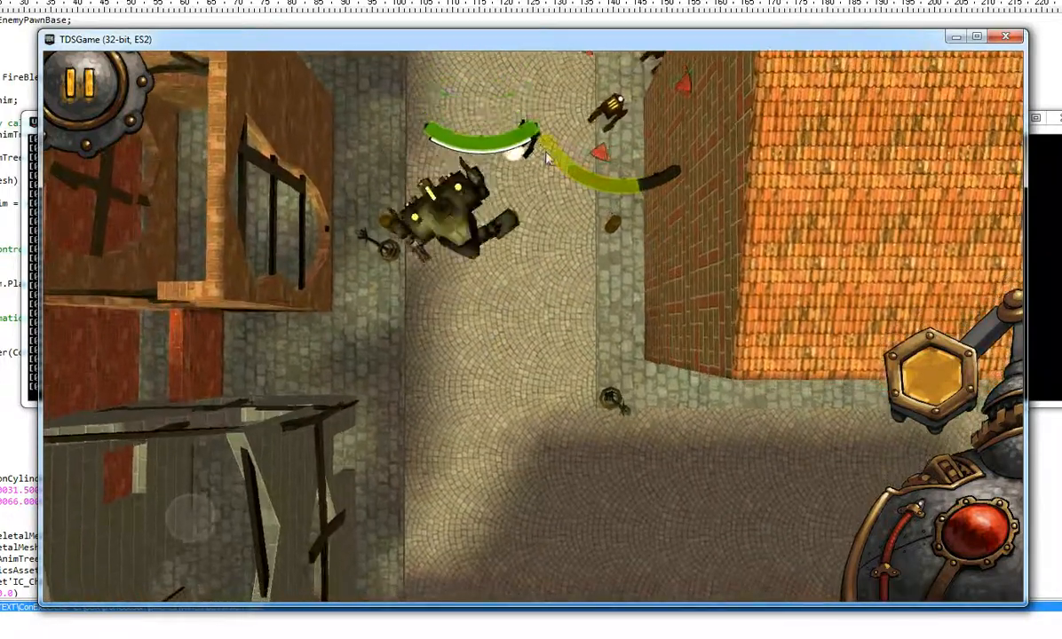
# Circle the mech around the junction, walk back down, then close the game window
pyautogui.press('s')
pyautogui.press('d')
pyautogui.press('a')
pyautogui.press('s')
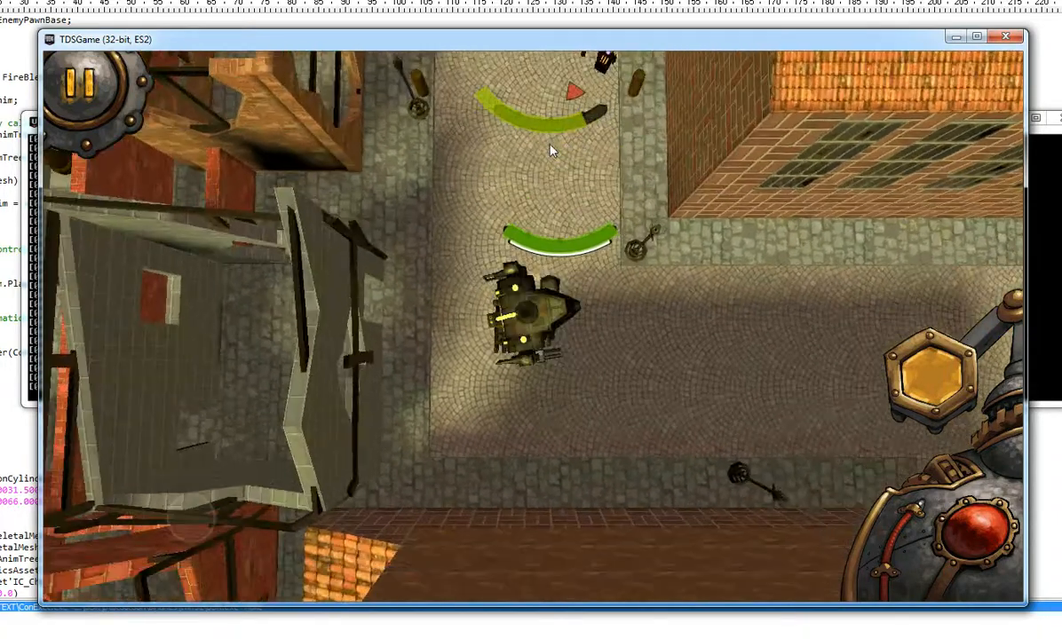
pyautogui.press('w')
pyautogui.press('a')
pyautogui.press('s')
pyautogui.press('d')
pyautogui.press('w')
pyautogui.press('a')
pyautogui.press('s')
pyautogui.press('w')
pyautogui.press('s')
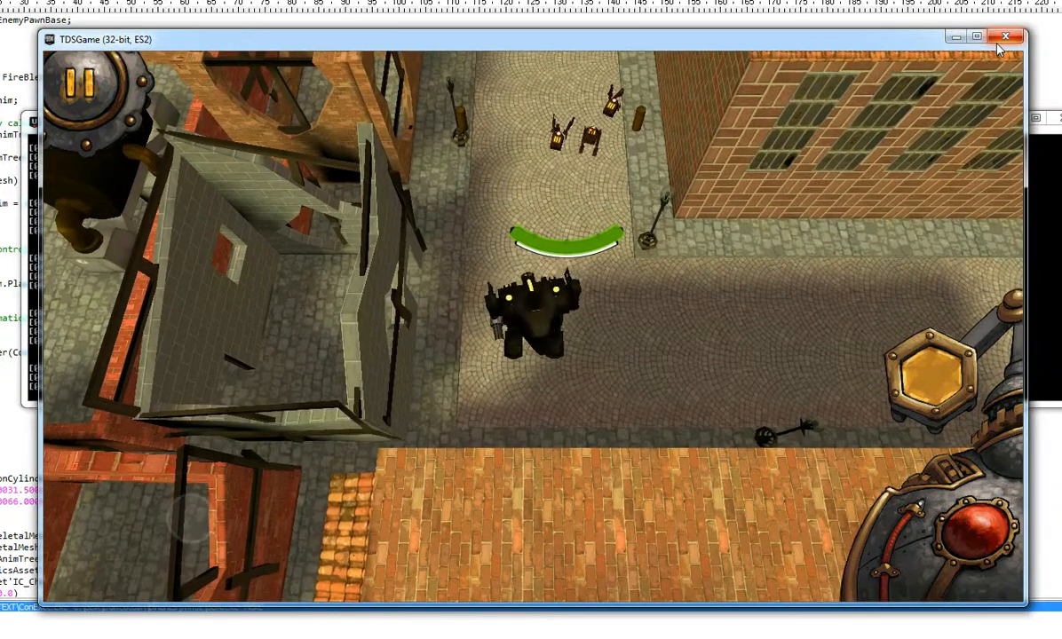
pyautogui.click(1000, 41)
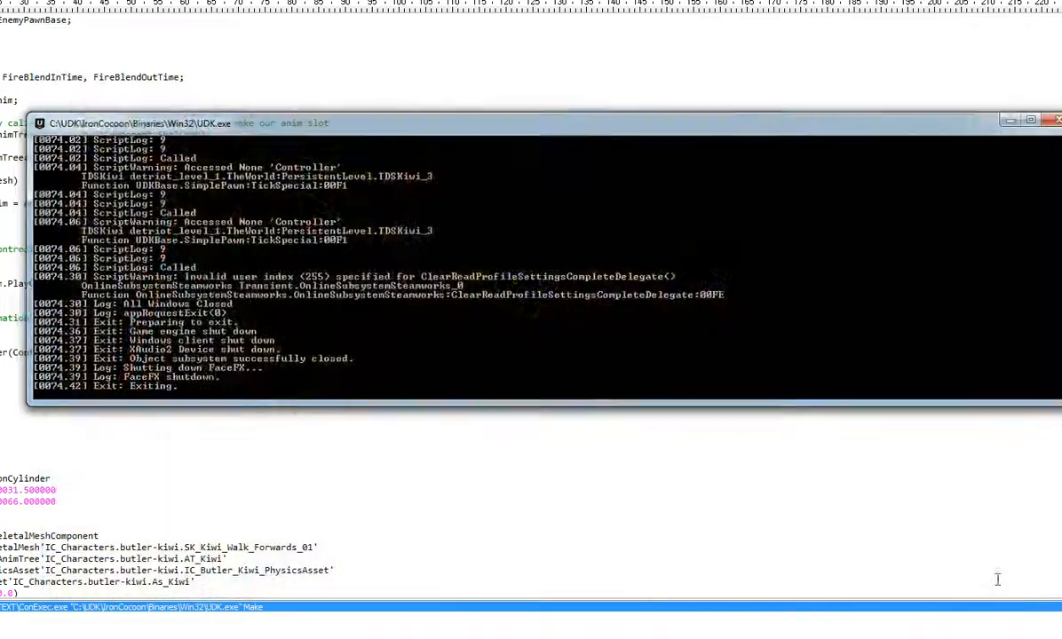